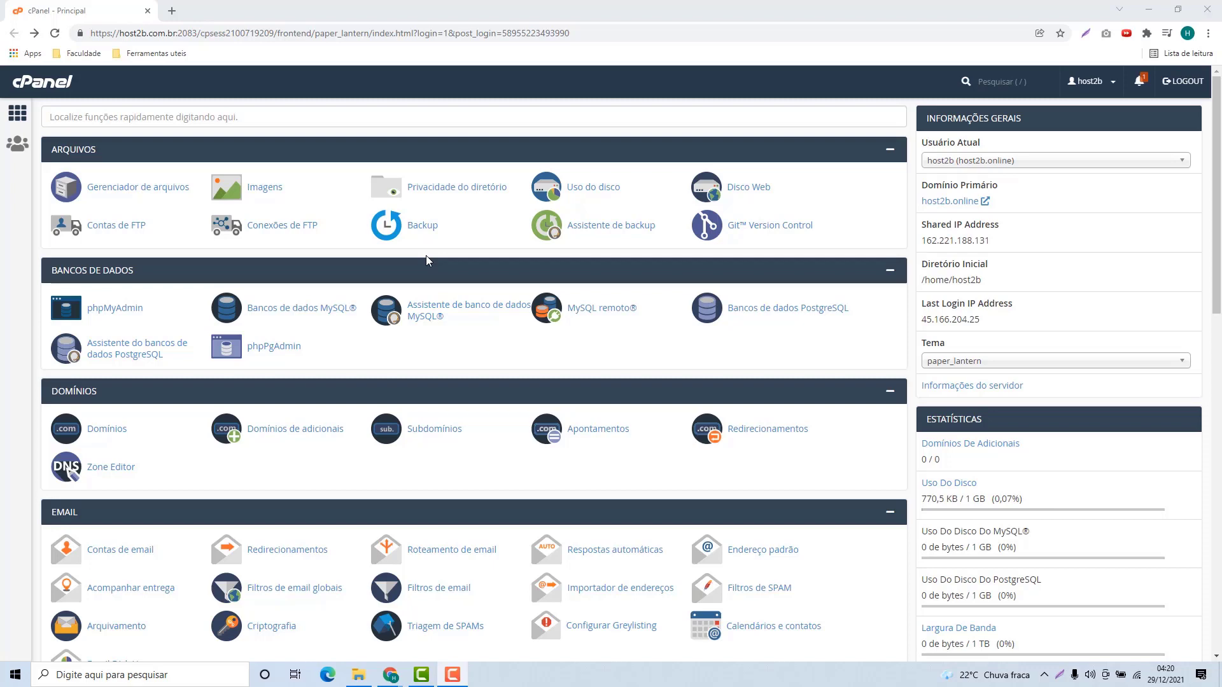
# - Open Softaculous from cPanel and list installations, showing the WordPress 5.8.2 install at host2b.space
pyautogui.scroll(-7, 420, 255)
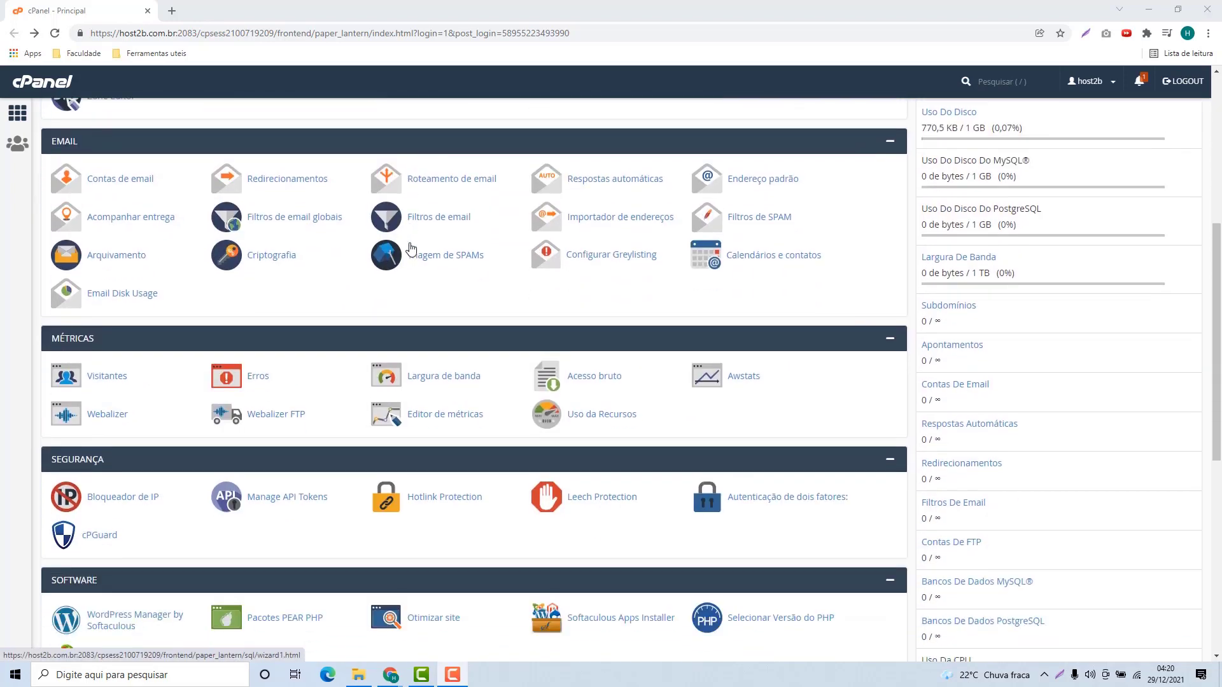
pyautogui.scroll(-2, 410, 248)
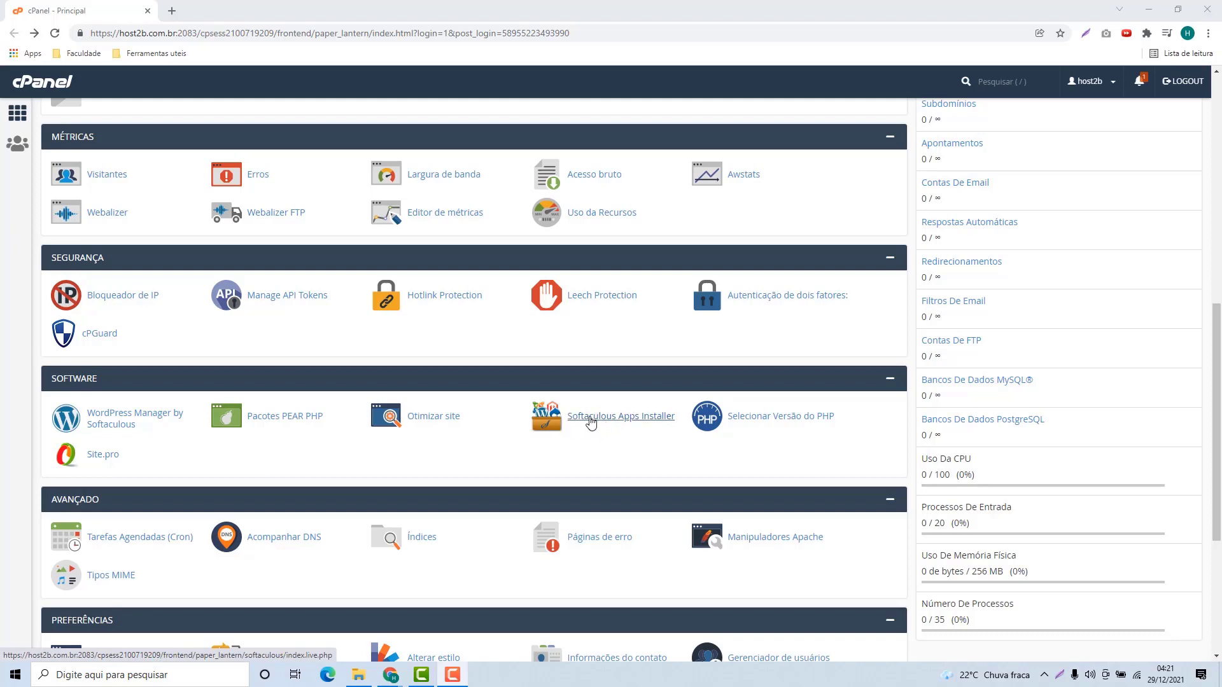
pyautogui.click(591, 417)
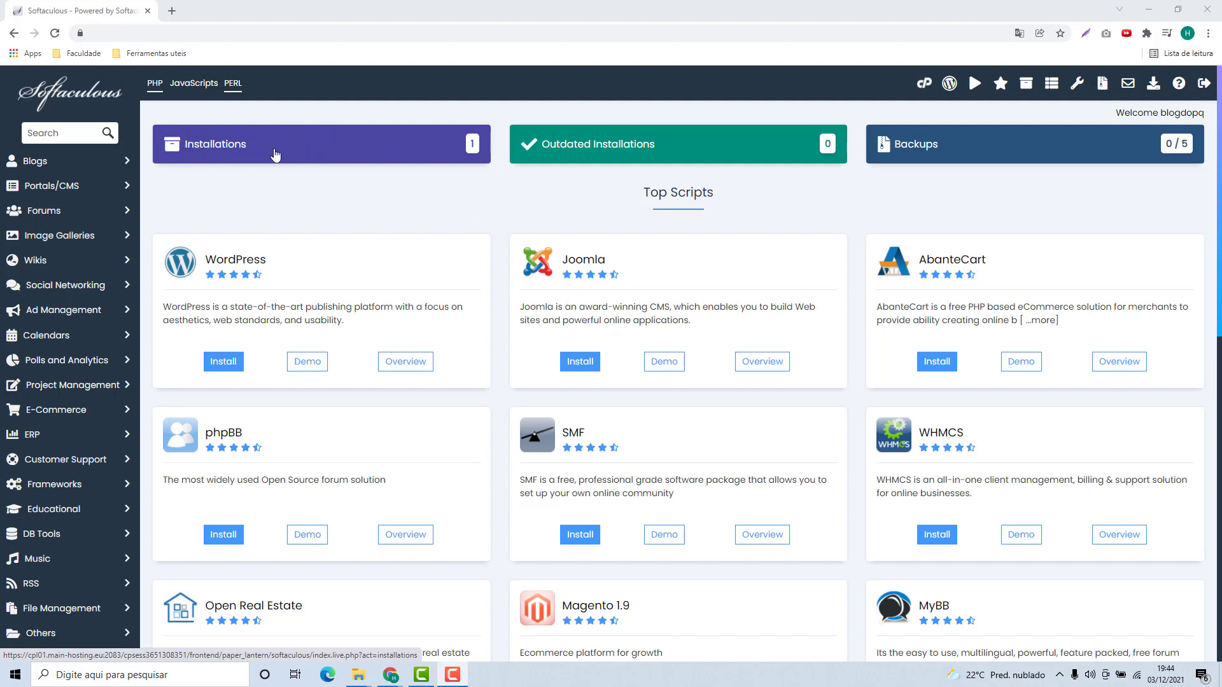
pyautogui.click(300, 151)
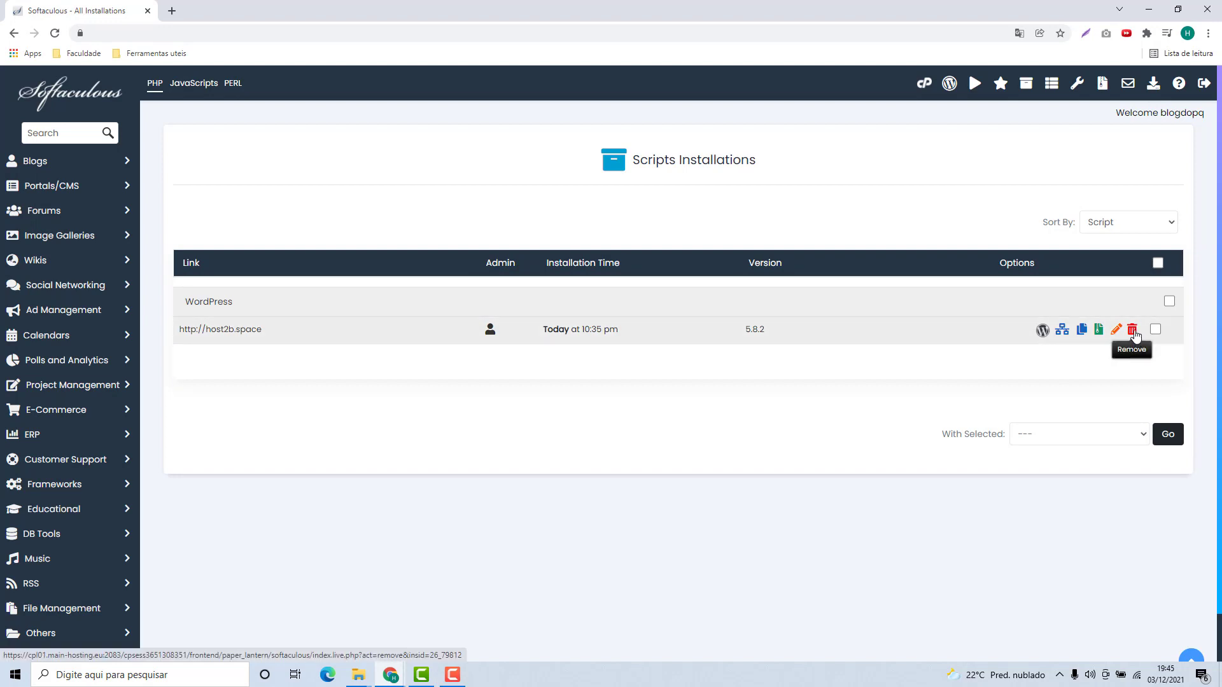
# - Delete the host2b.space WordPress install with its directory, database and database user
pyautogui.click(1133, 331)
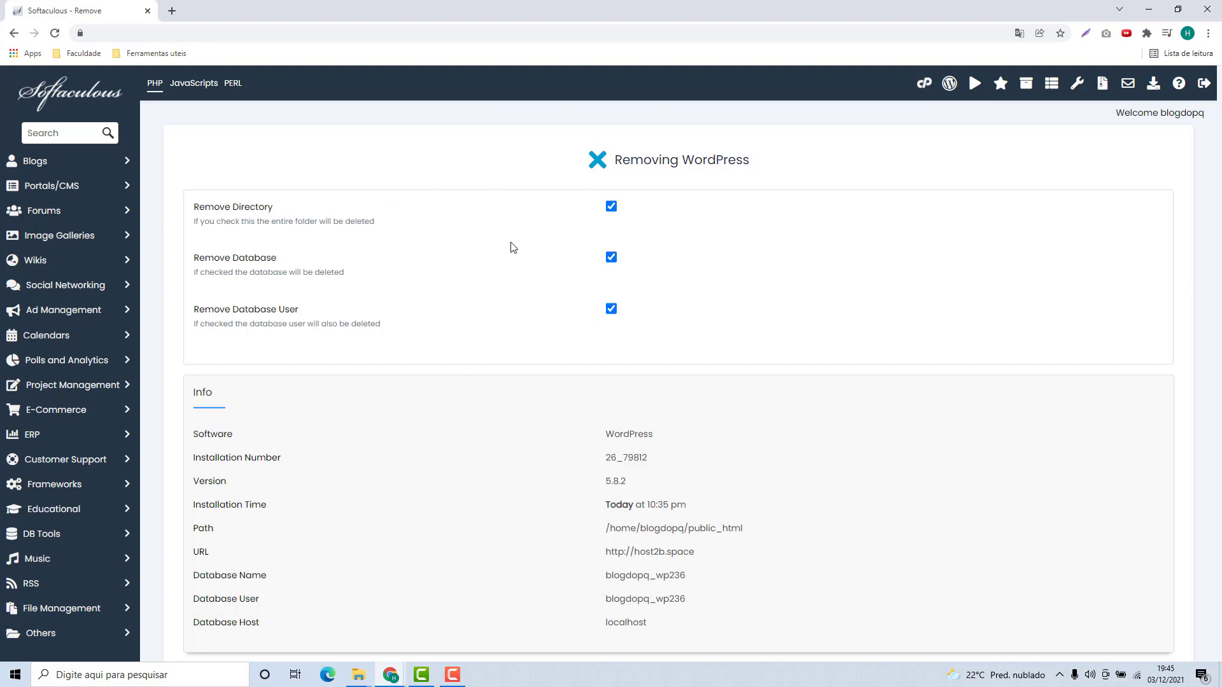
pyautogui.scroll(-3, 525, 210)
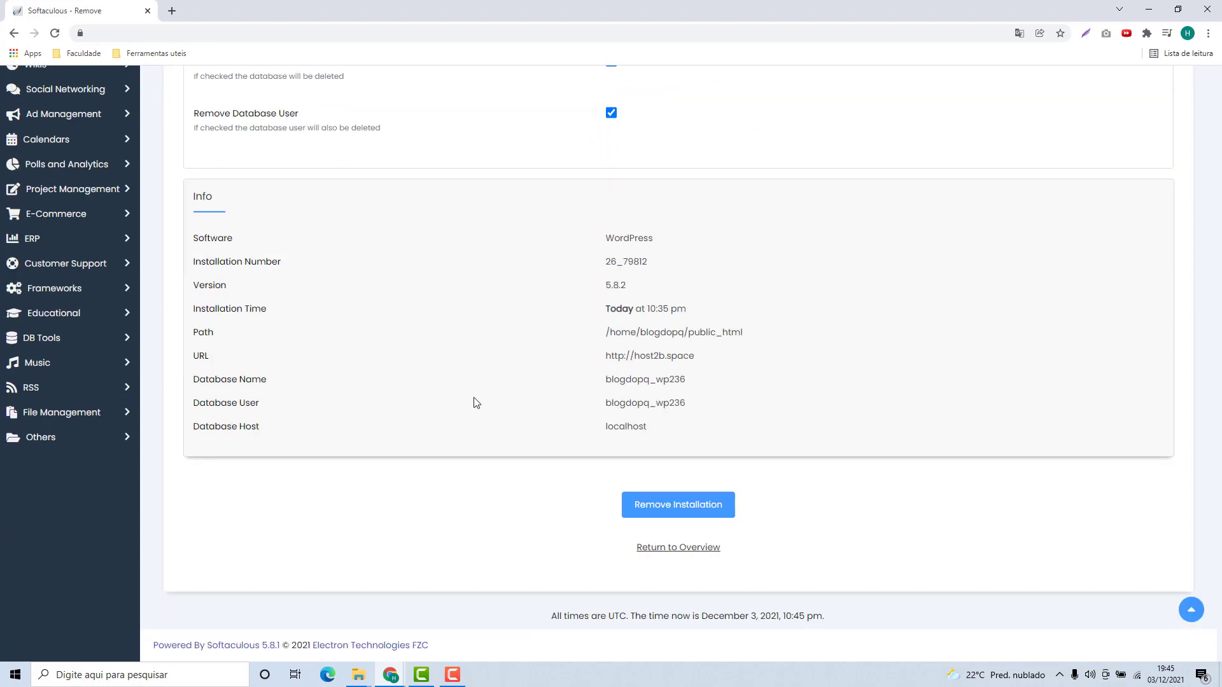
pyautogui.click(676, 514)
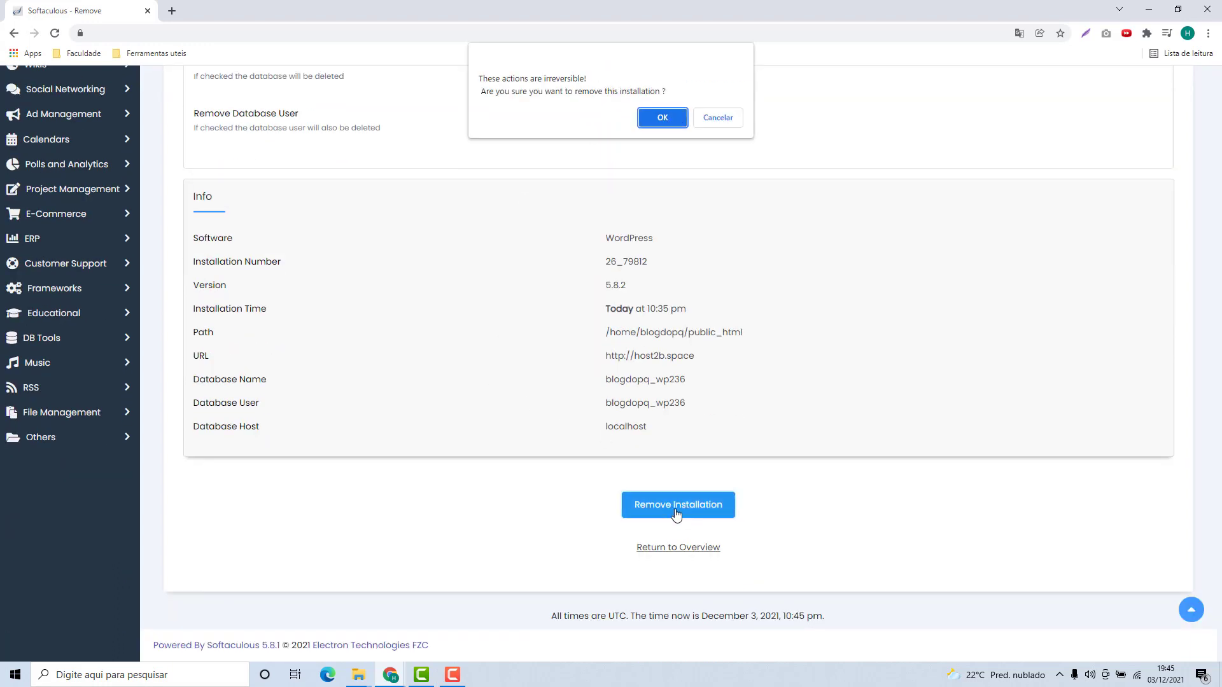
pyautogui.click(662, 119)
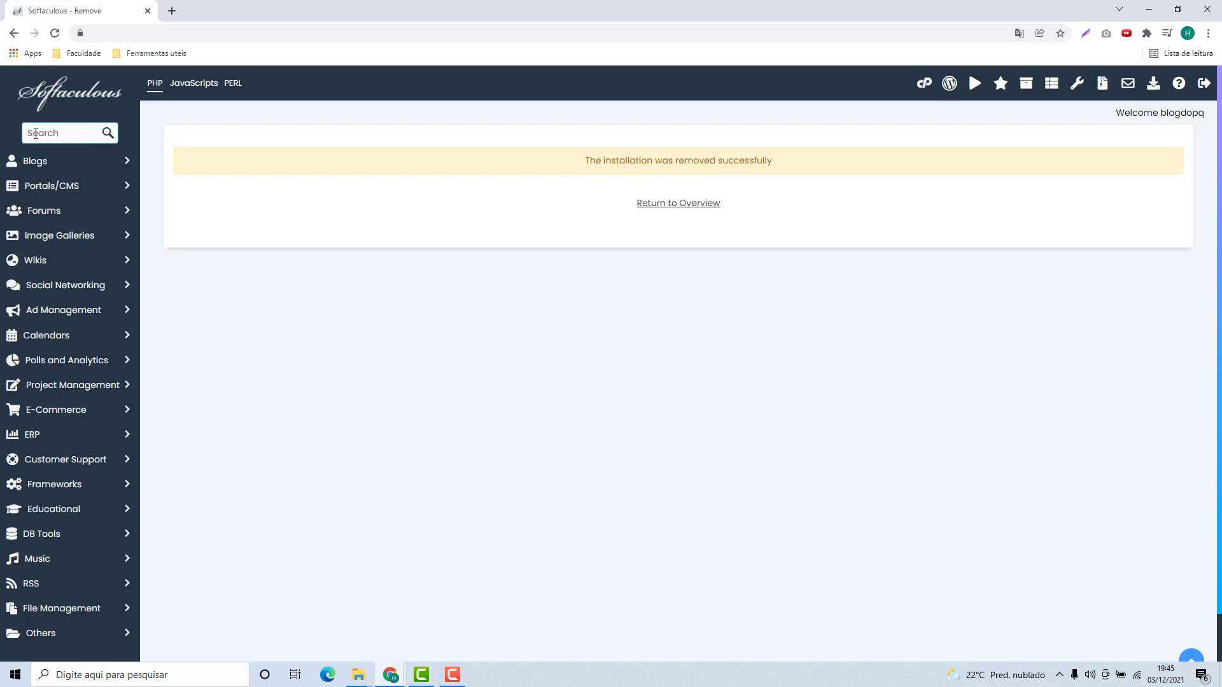
# - Search scripts for 'wordpress', pick WordPress under Blogs and bring up its Install form
pyautogui.click(36, 133)
pyautogui.write('wordpress')
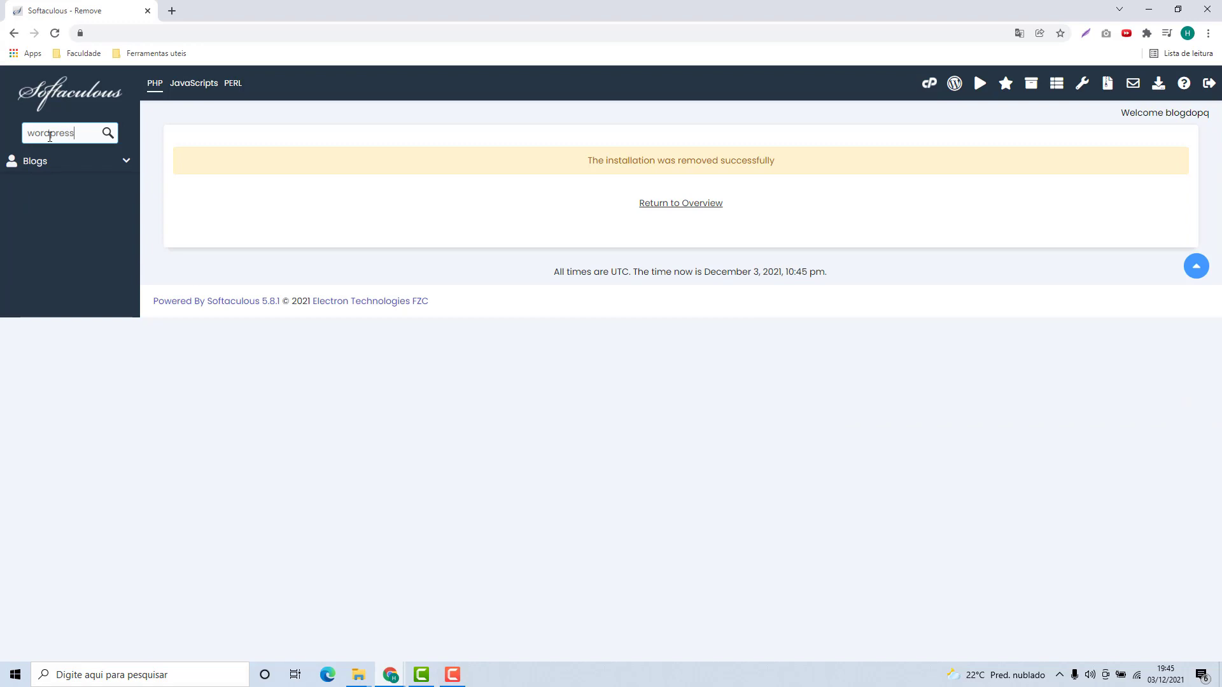
pyautogui.click(38, 189)
pyautogui.click(49, 191)
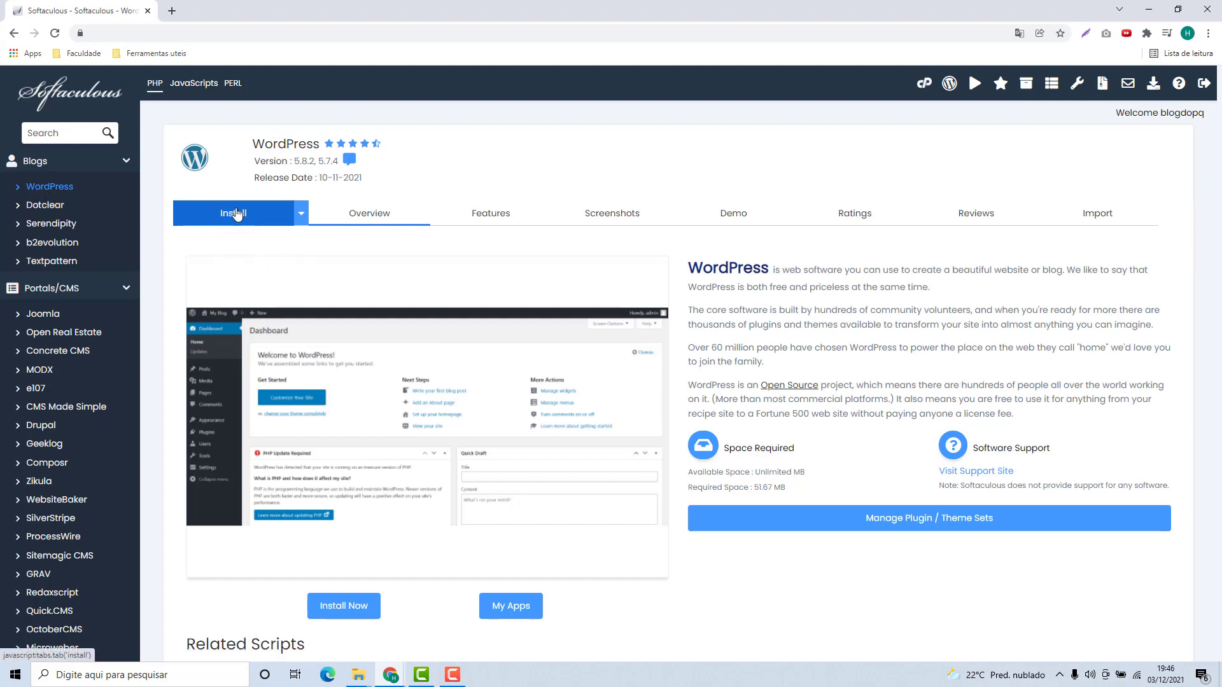
pyautogui.click(234, 219)
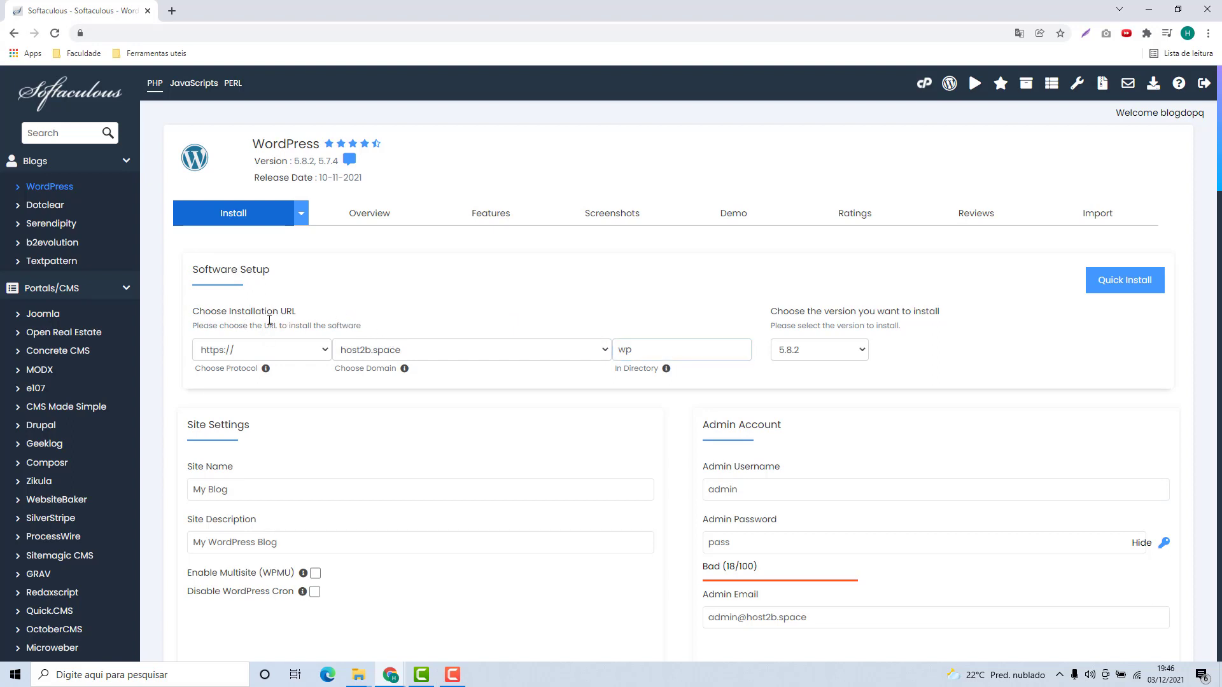
pyautogui.click(353, 358)
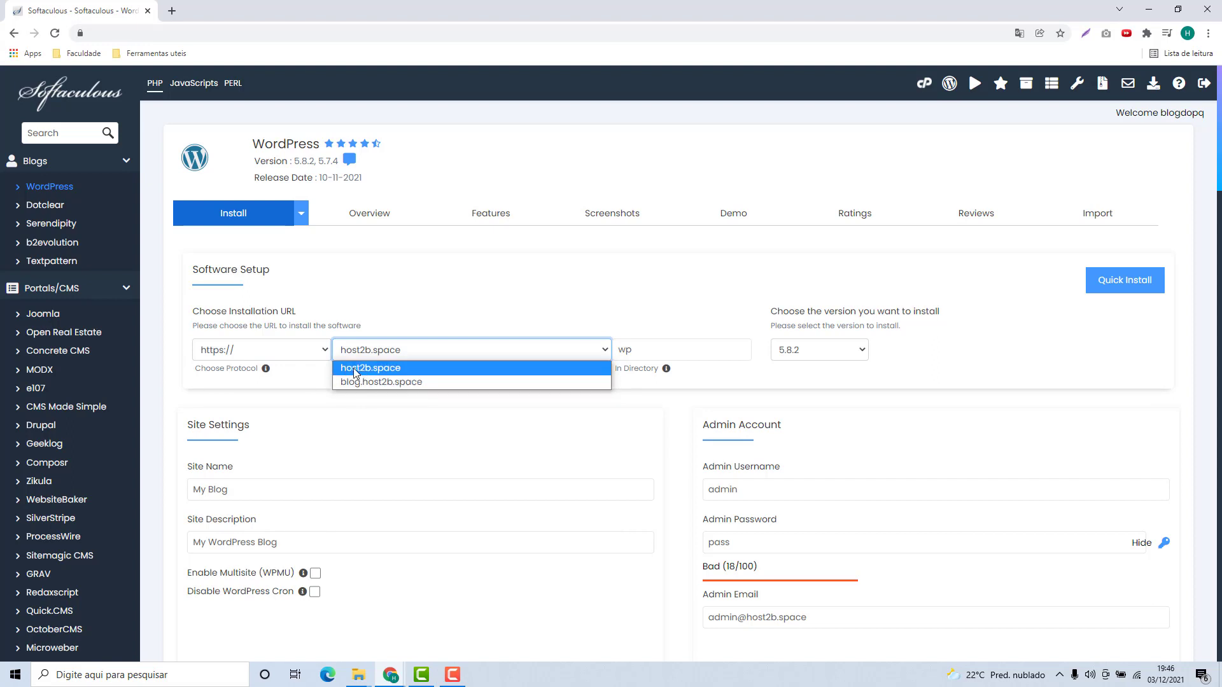
pyautogui.click(366, 370)
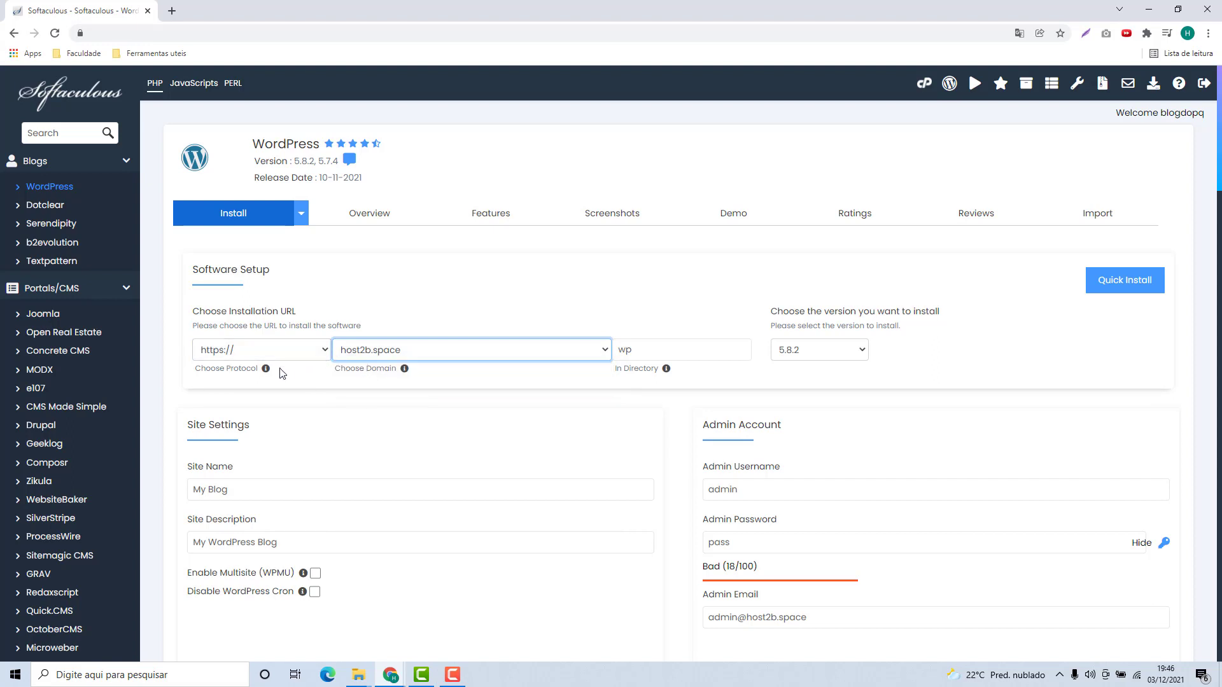
pyautogui.click(274, 350)
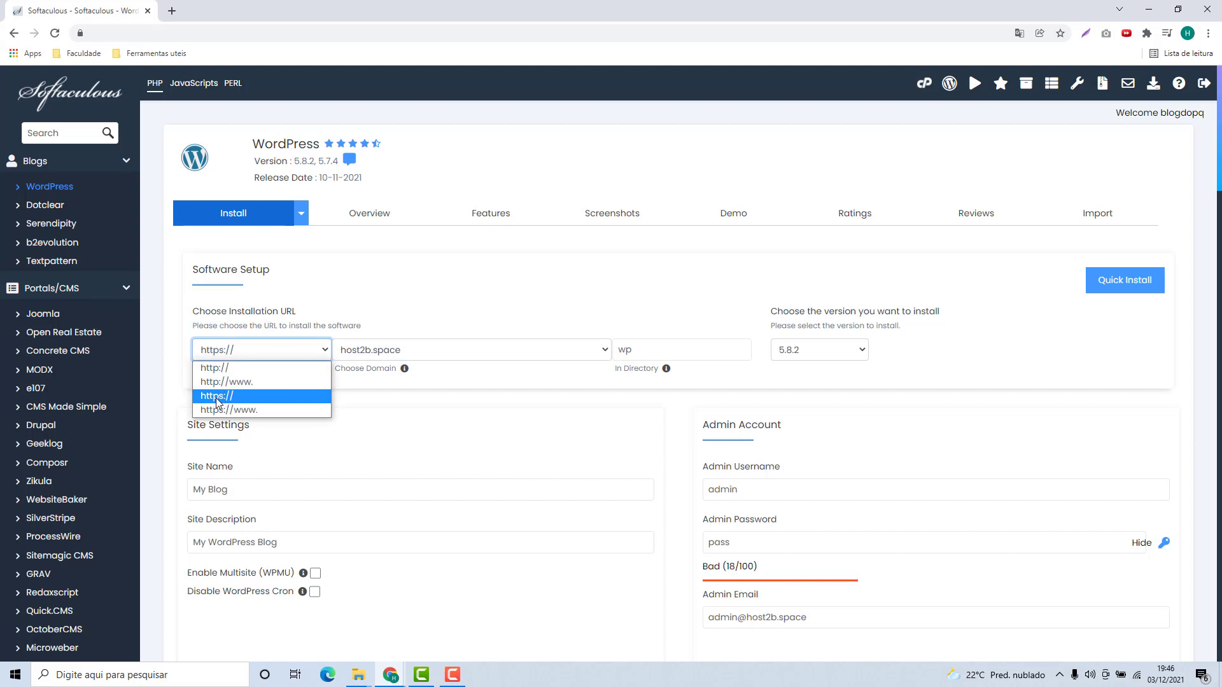
pyautogui.click(235, 397)
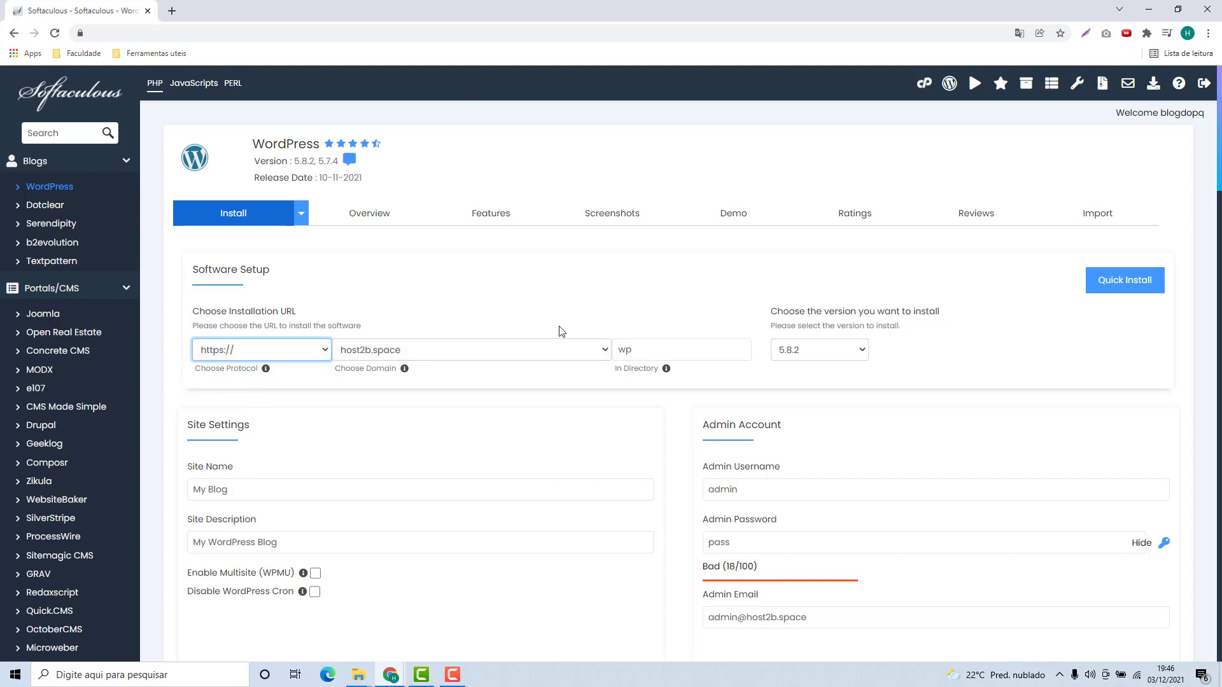
pyautogui.click(633, 353)
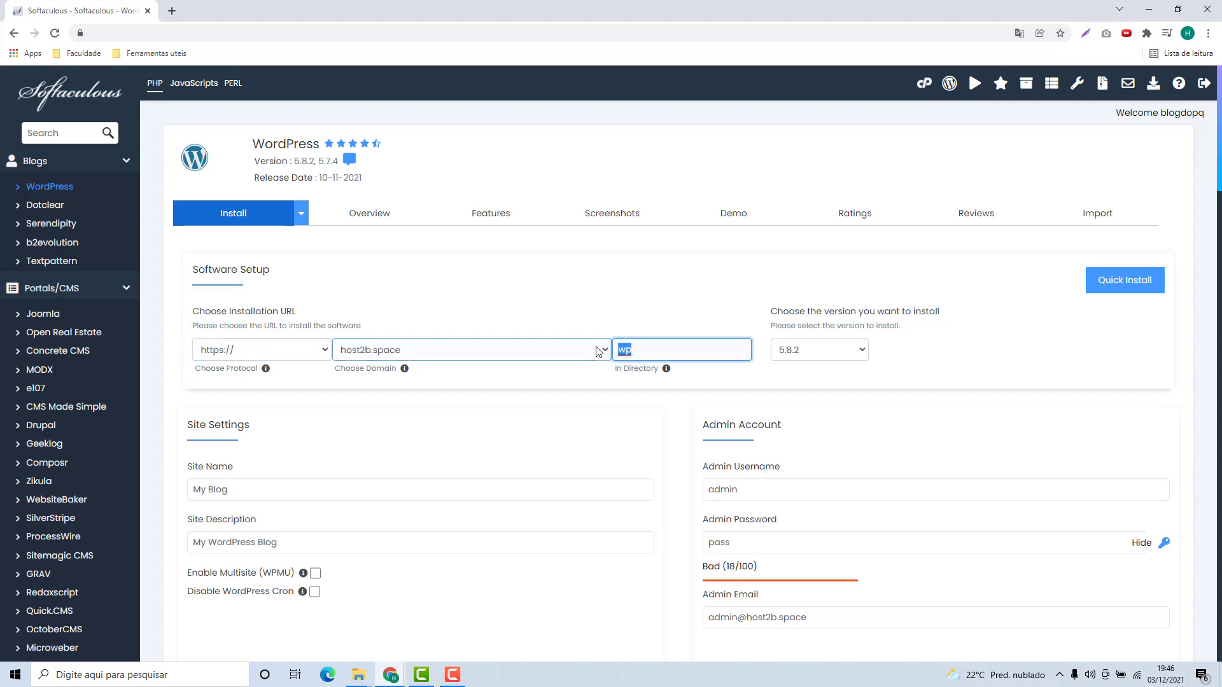
pyautogui.doubleClick(617, 354)
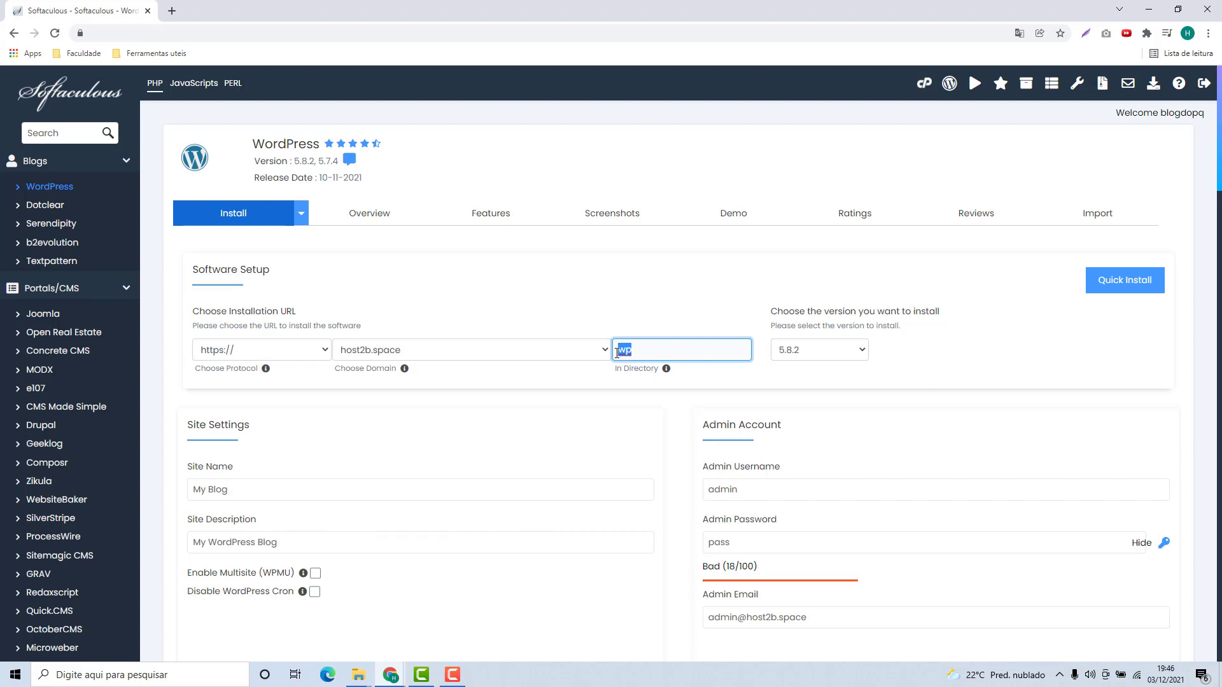
pyautogui.write('bl')
pyautogui.press('BackSpace')
pyautogui.press('BackSpace')
pyautogui.press('BackSpace')
pyautogui.click(443, 368)
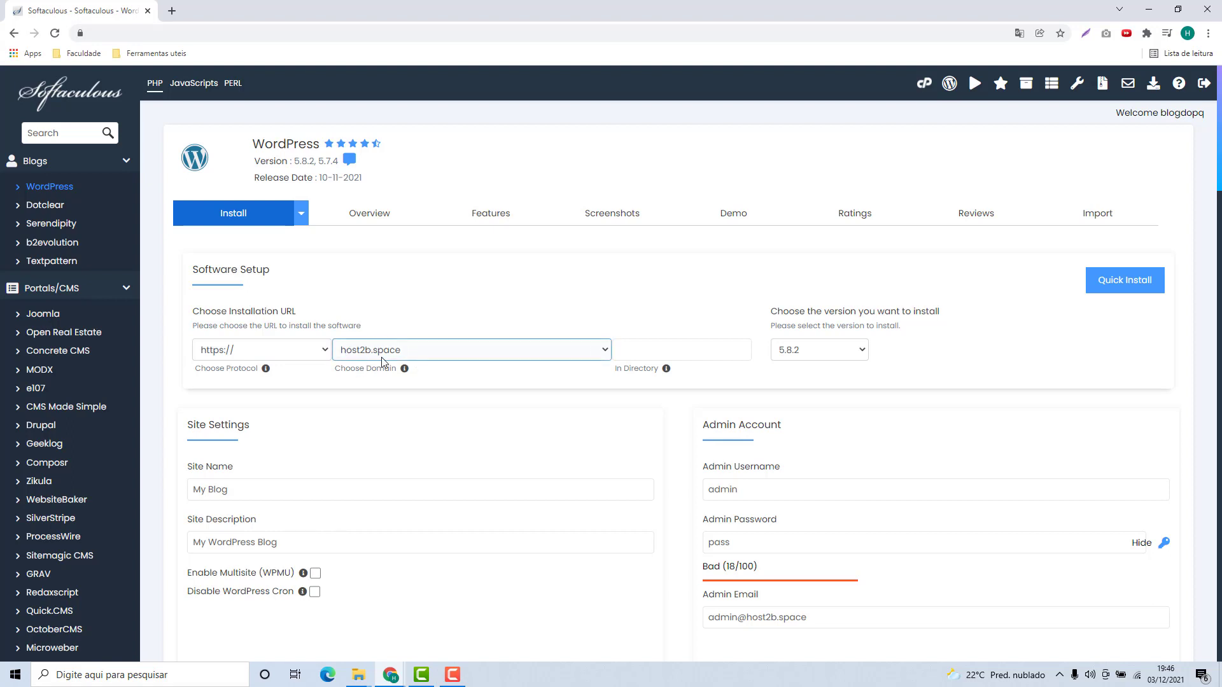
pyautogui.click(623, 350)
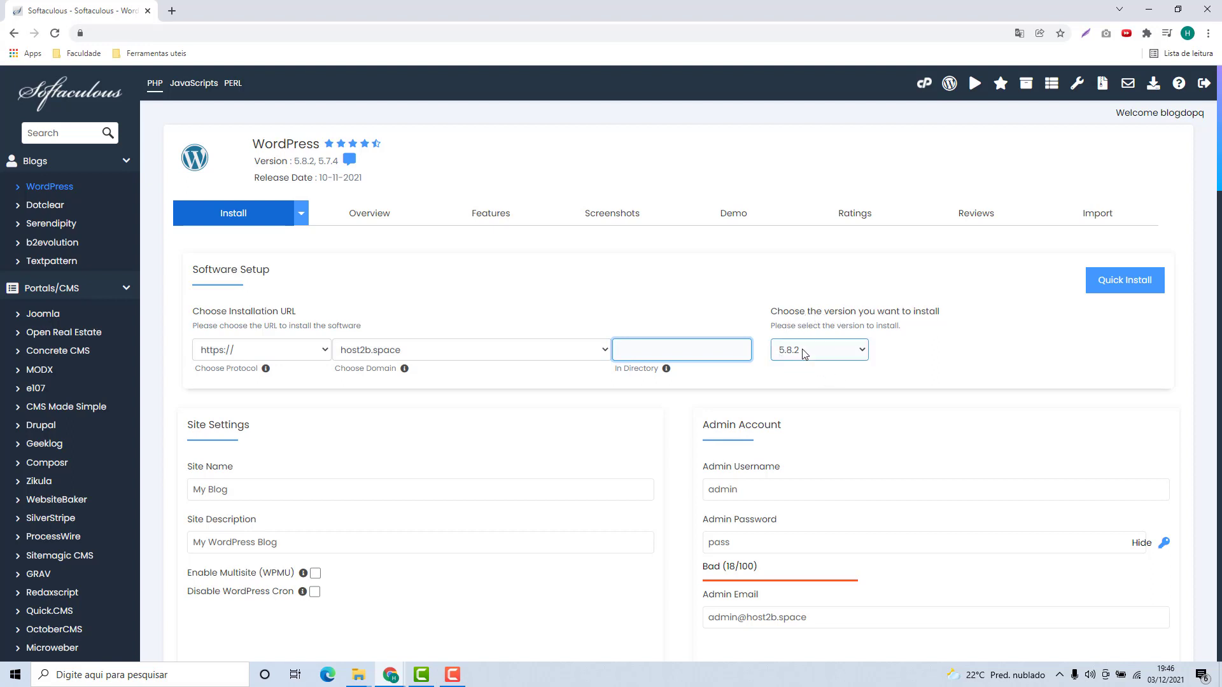
# - Rename the site to 'Meu Site' with the description 'Meu site legal'
pyautogui.scroll(-3, 789, 344)
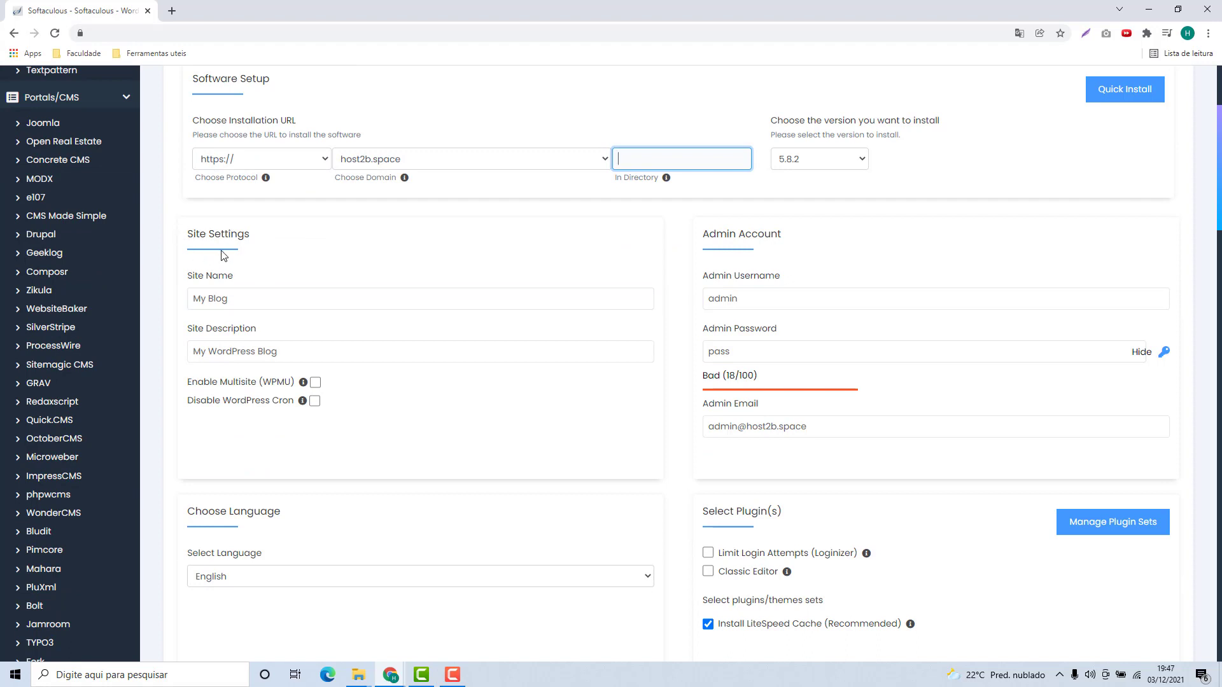
pyautogui.click(271, 294)
pyautogui.moveTo(271, 295); pyautogui.dragTo(190, 303)
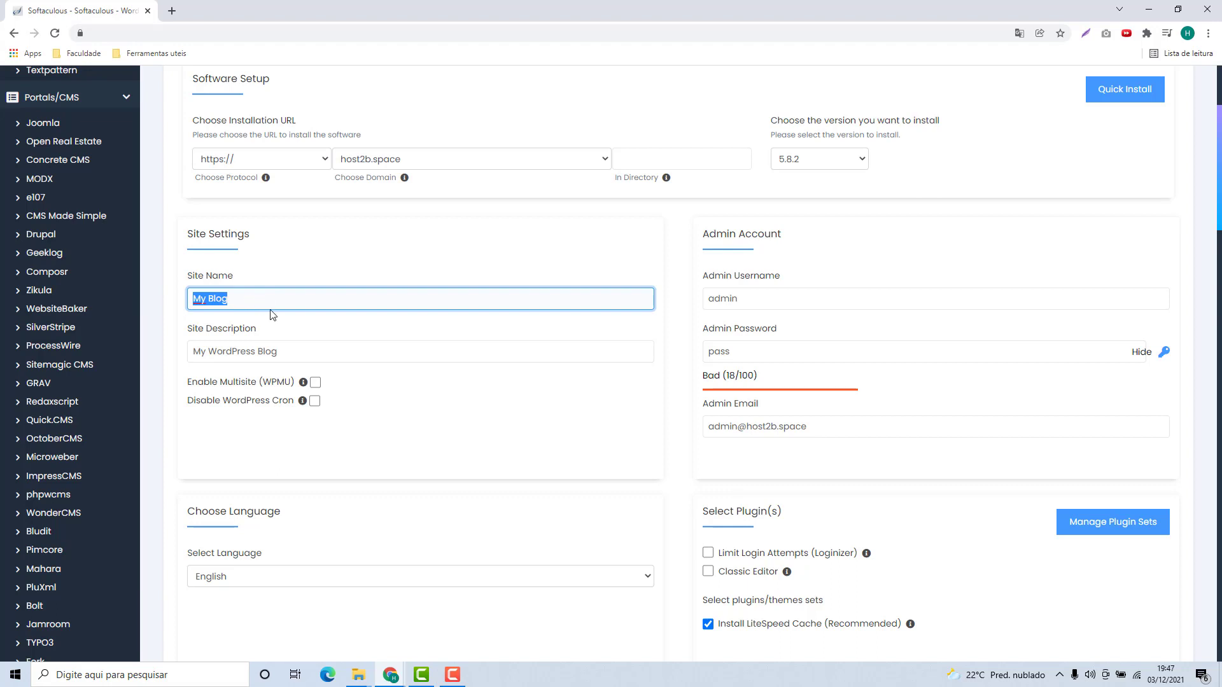
pyautogui.write('Meu Site')
pyautogui.click(201, 347)
pyautogui.moveTo(267, 346); pyautogui.dragTo(190, 354)
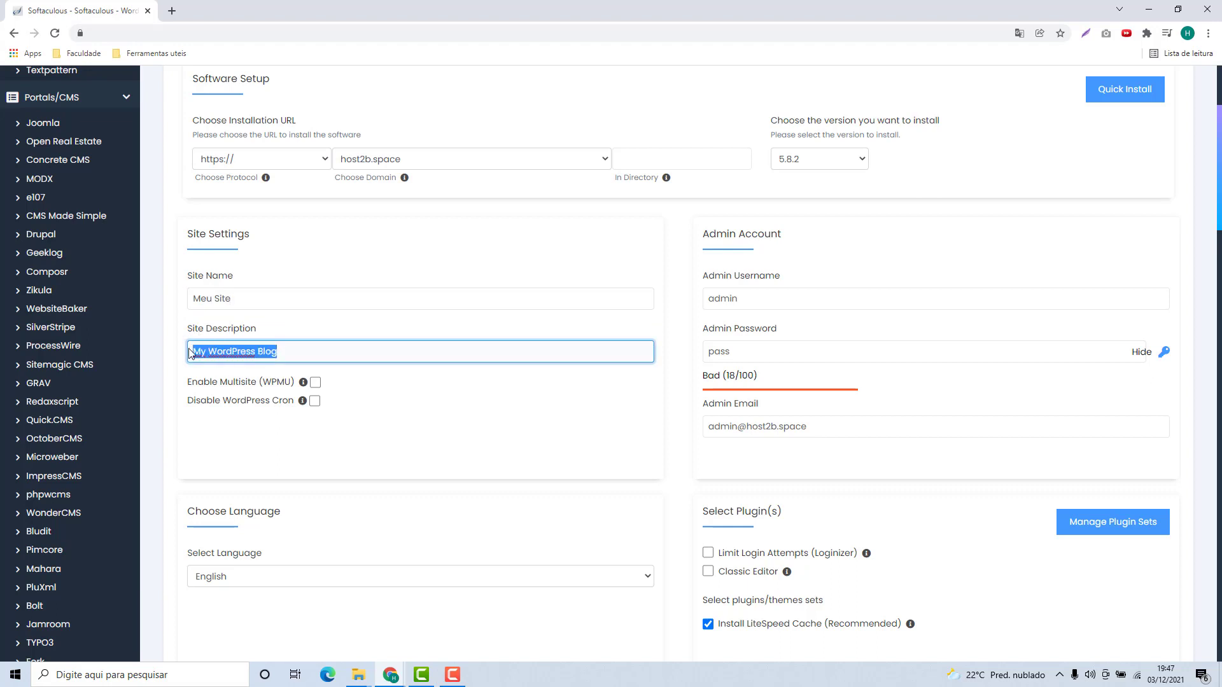
pyautogui.write('Meu site legal')
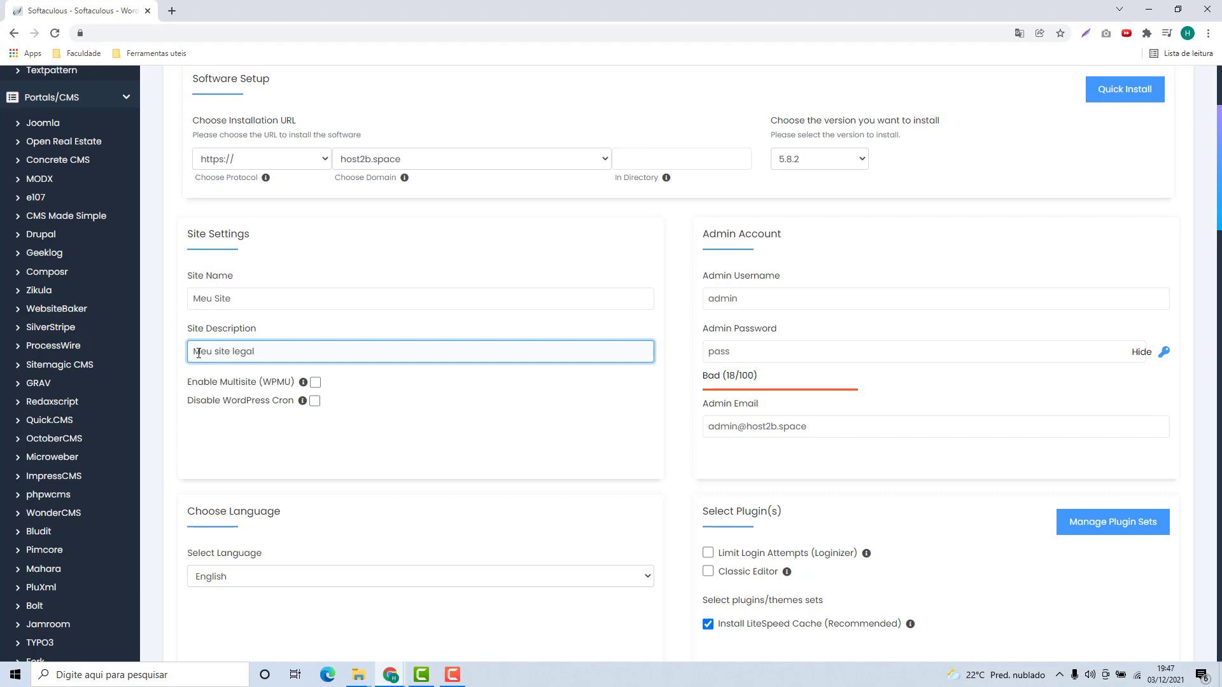
pyautogui.click(174, 312)
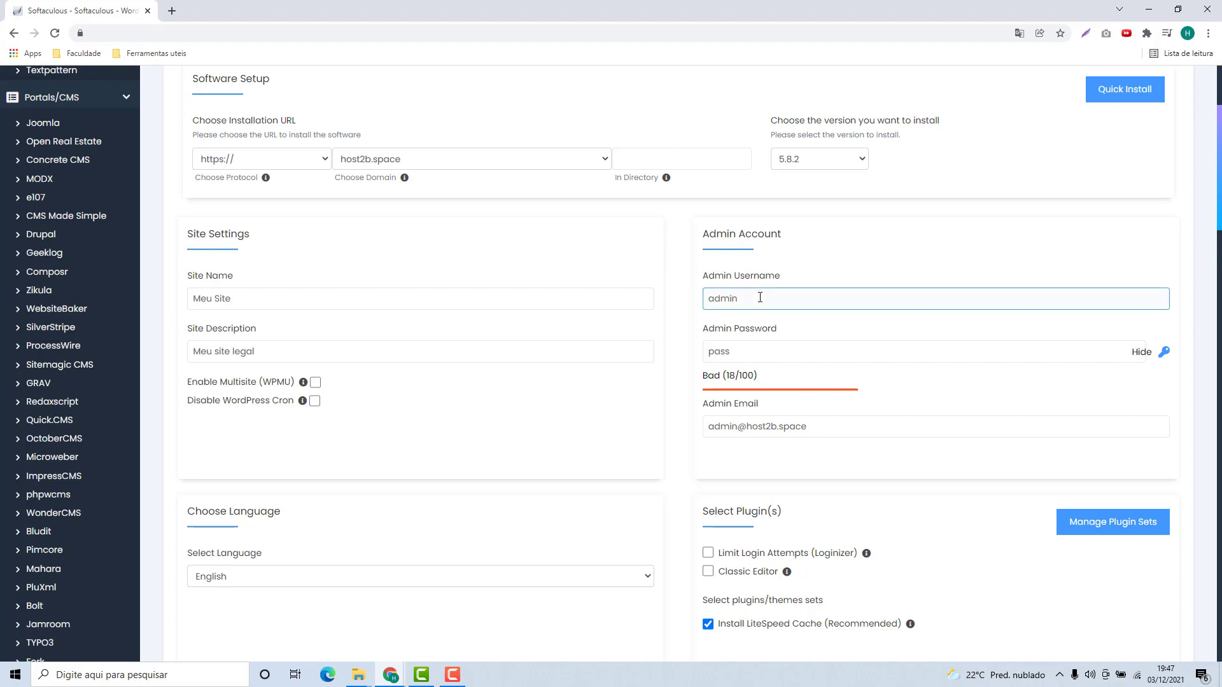
# - Enter a new admin username and a stronger admin password, keeping the suggested admin e-mail
pyautogui.click(711, 296)
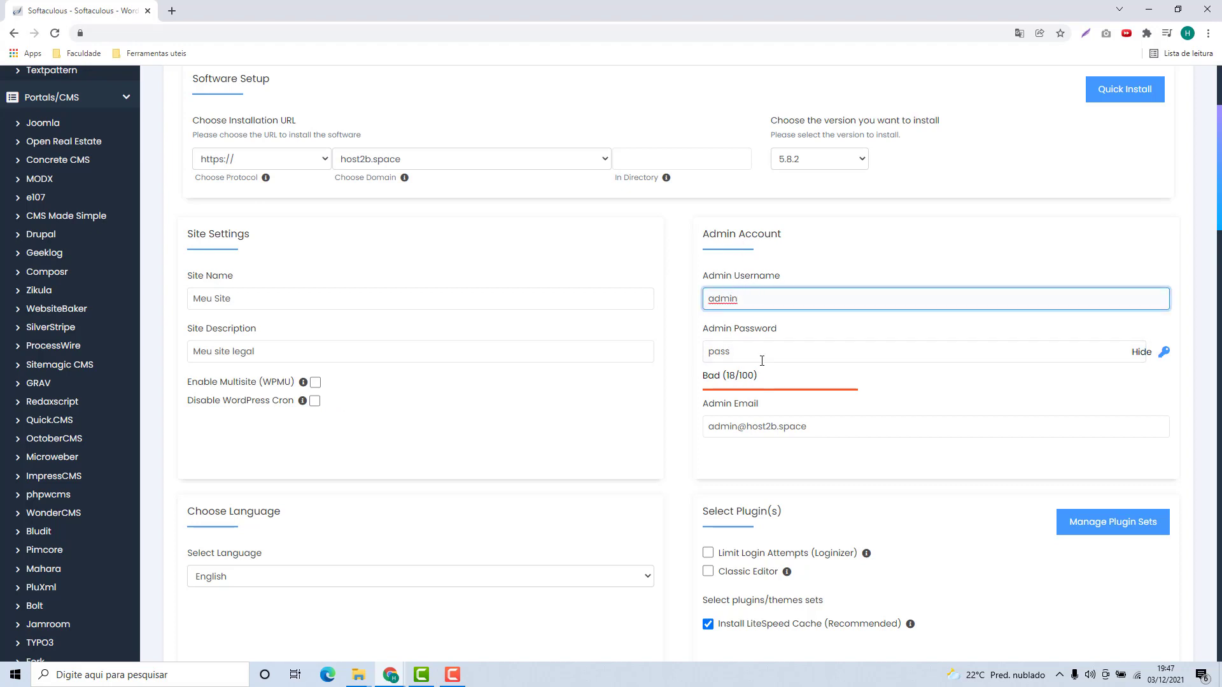
pyautogui.hotkey('ctrl', 'a')
pyautogui.moveTo(741, 298); pyautogui.dragTo(707, 299)
pyautogui.moveTo(738, 351); pyautogui.dragTo(689, 351)
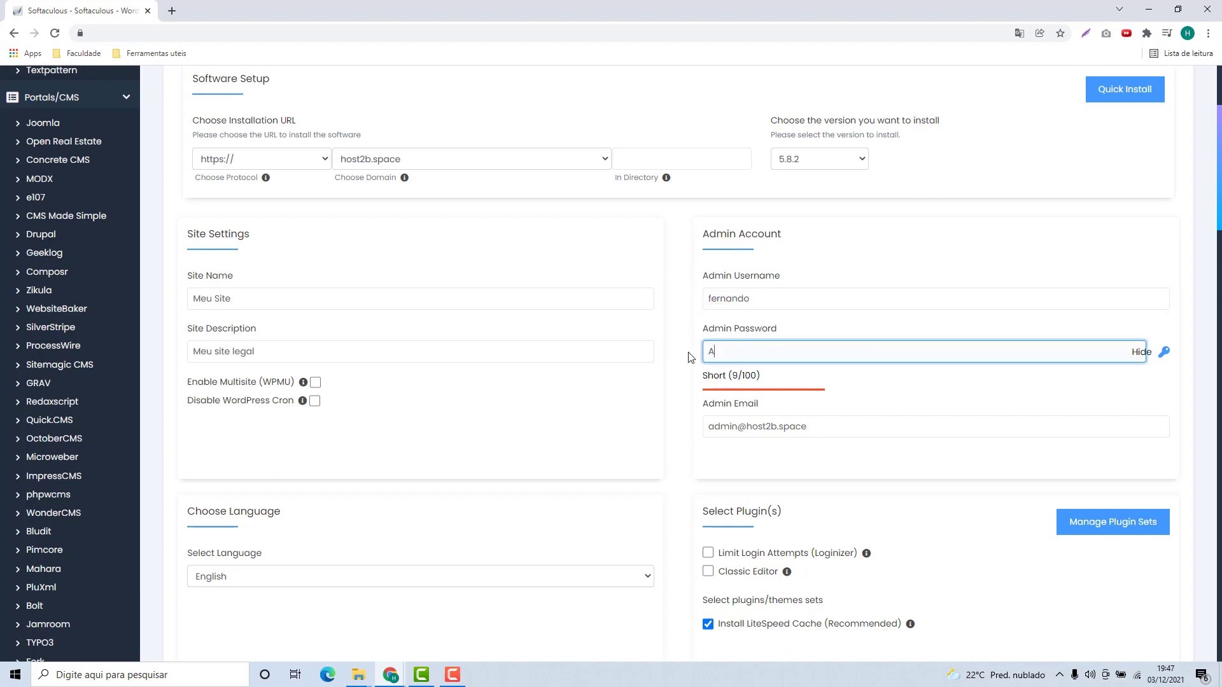
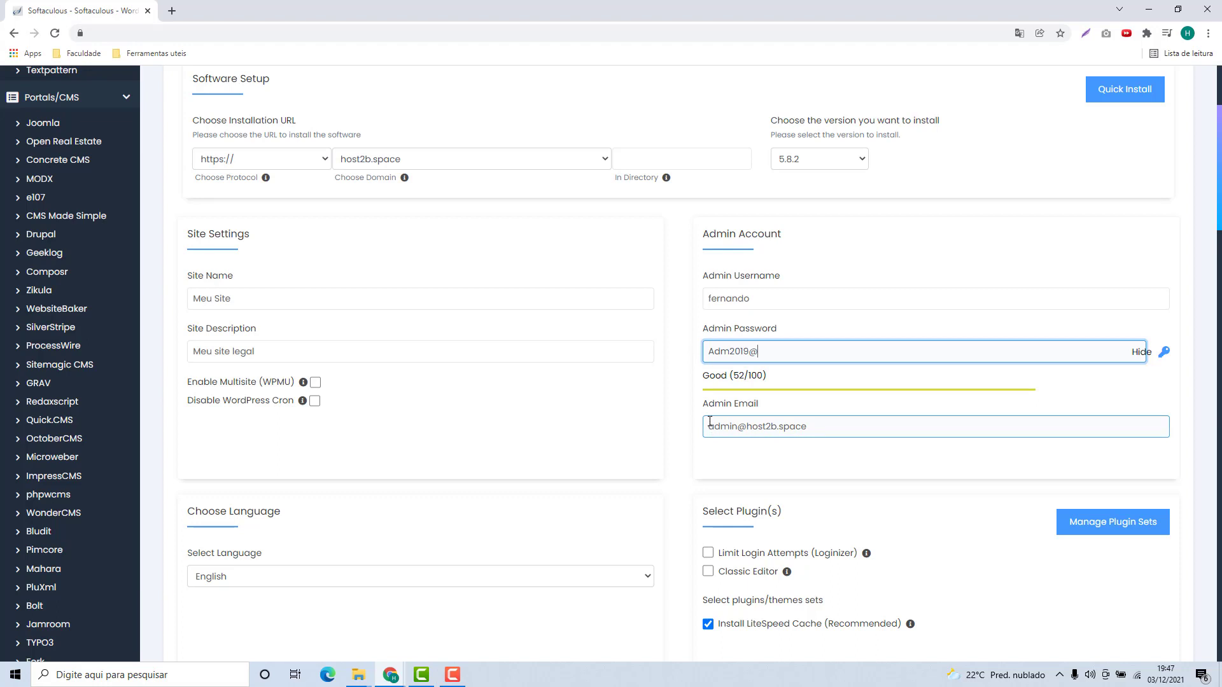
pyautogui.moveTo(807, 426); pyautogui.dragTo(777, 426)
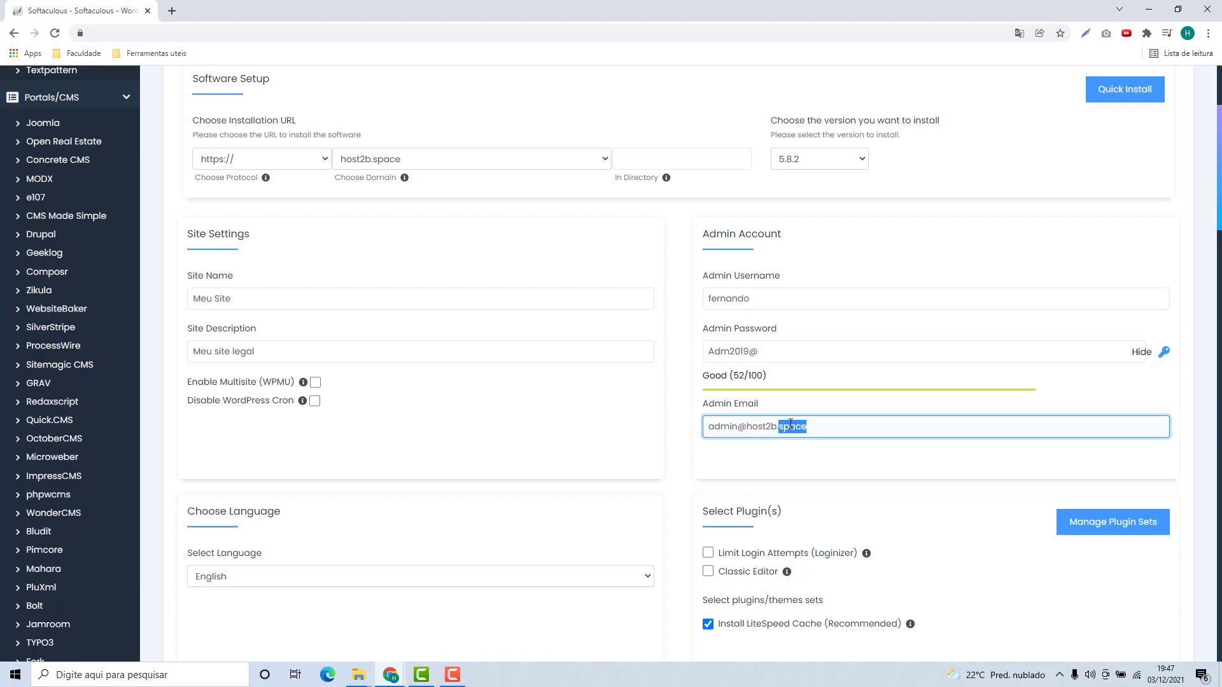
pyautogui.tripleClick(790, 424)
pyautogui.click(791, 425)
# - Choose Portuguese-BR as the site language and untick Install LiteSpeed Cache (Recommended)
pyautogui.scroll(-2, 737, 406)
pyautogui.scroll(-1, 757, 341)
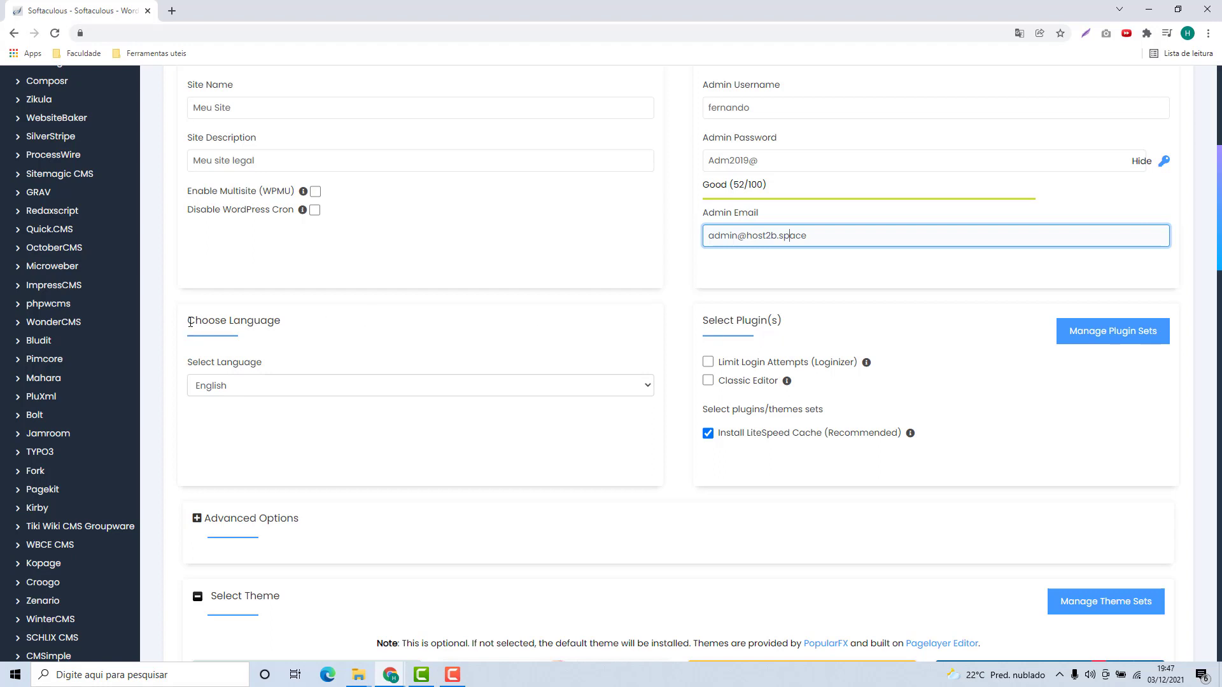
pyautogui.click(230, 389)
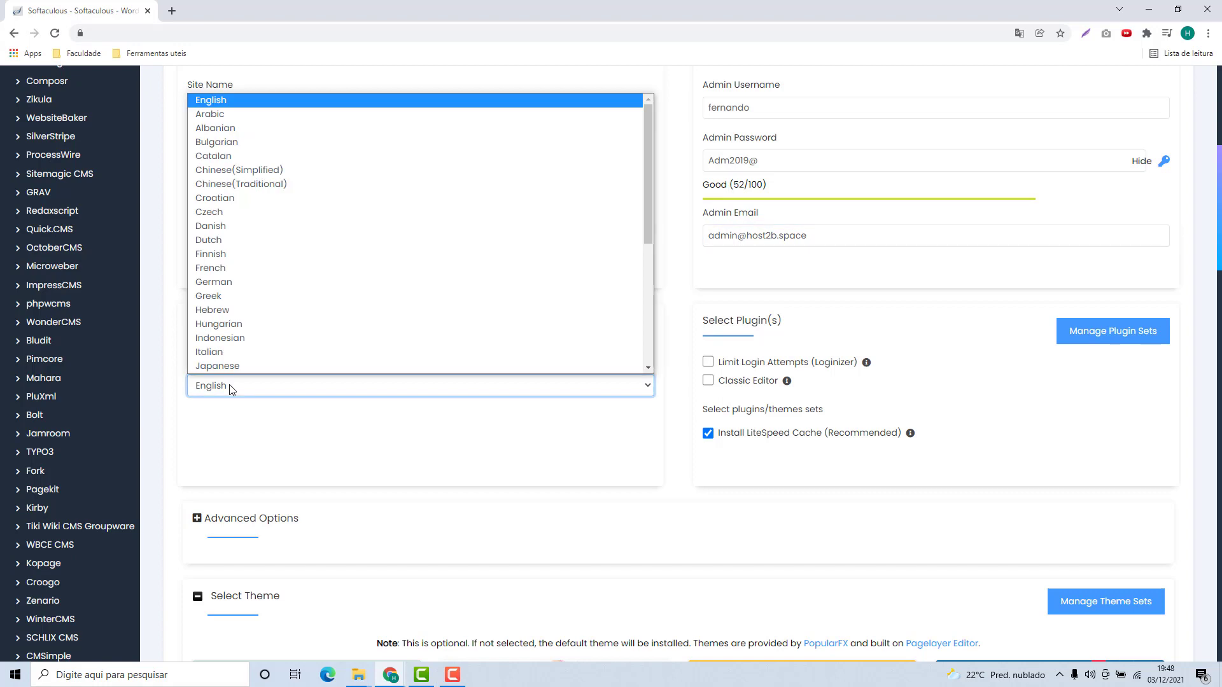
pyautogui.scroll(-4, 303, 281)
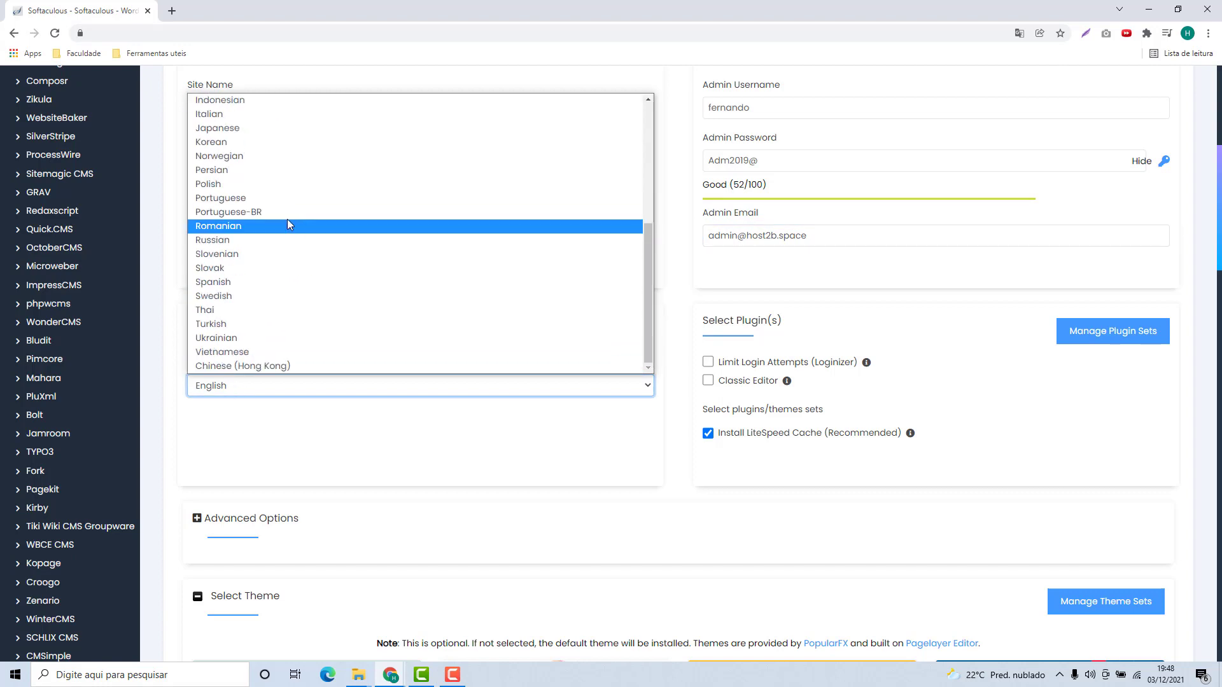
pyautogui.click(209, 216)
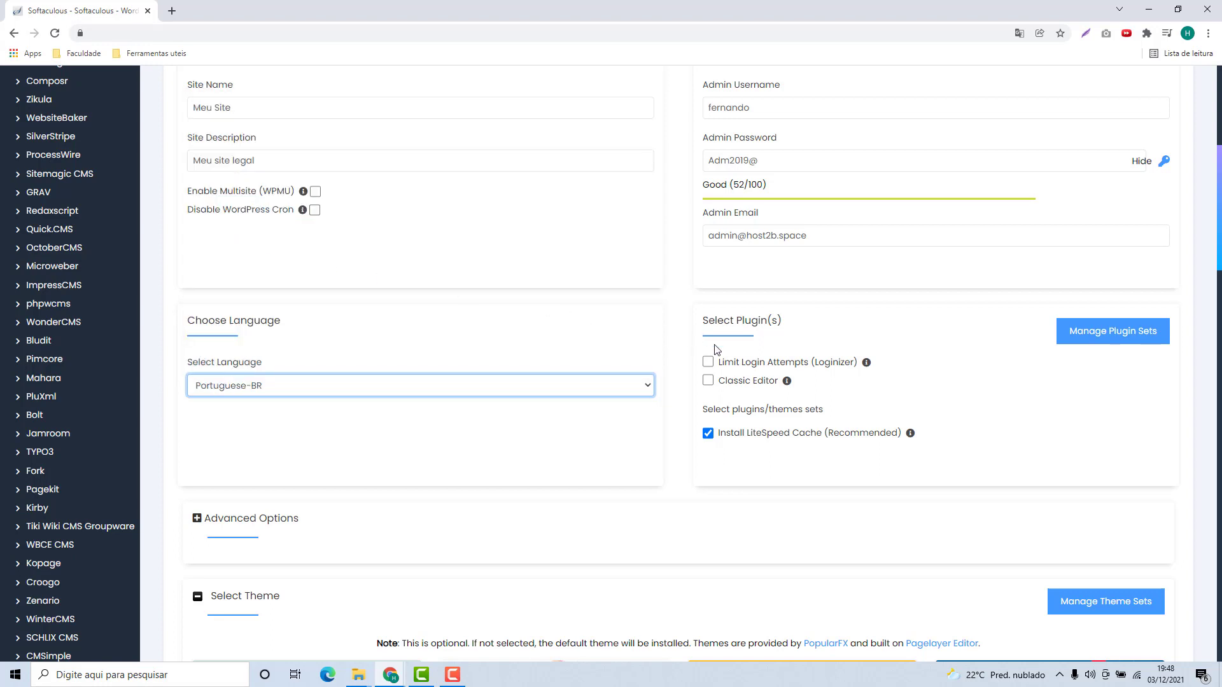
pyautogui.click(708, 433)
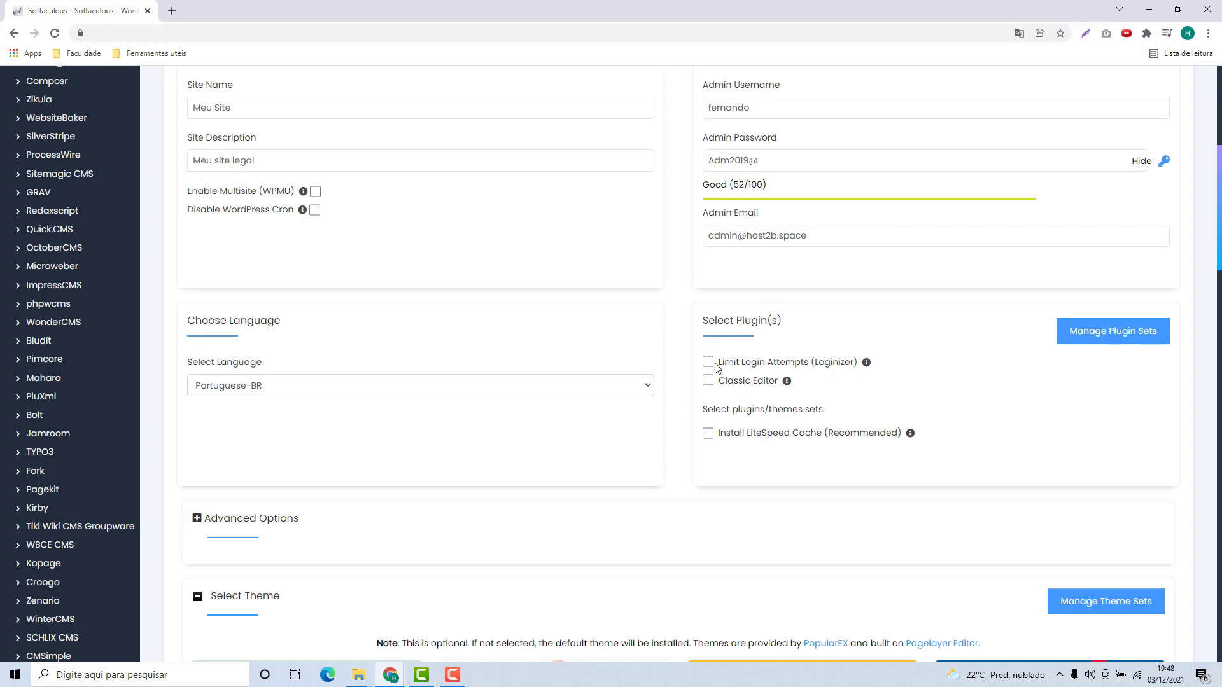
pyautogui.scroll(-2, 691, 336)
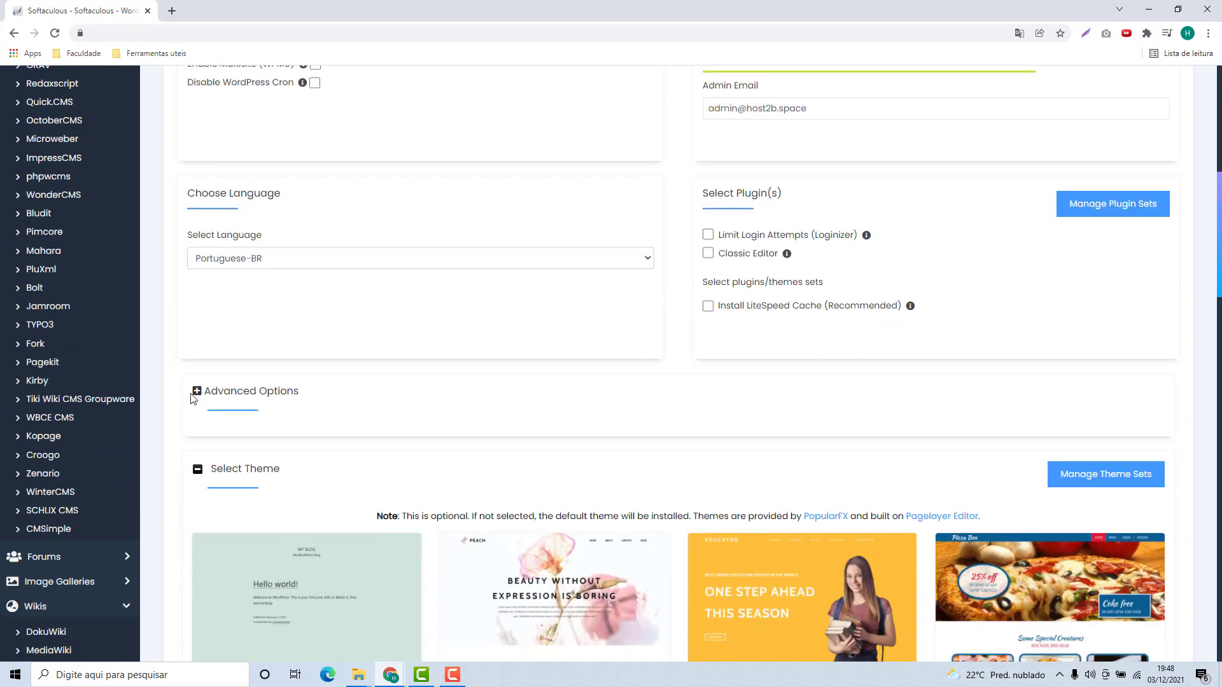
pyautogui.click(196, 392)
pyautogui.scroll(-1, 198, 392)
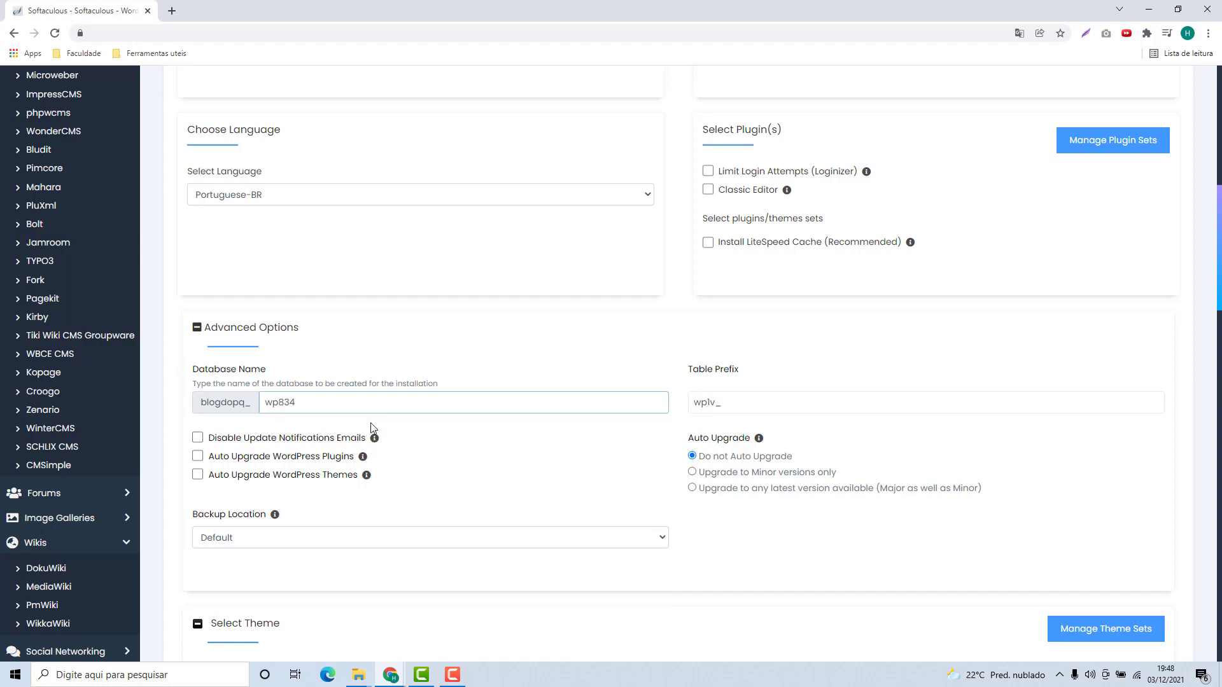
pyautogui.click(198, 328)
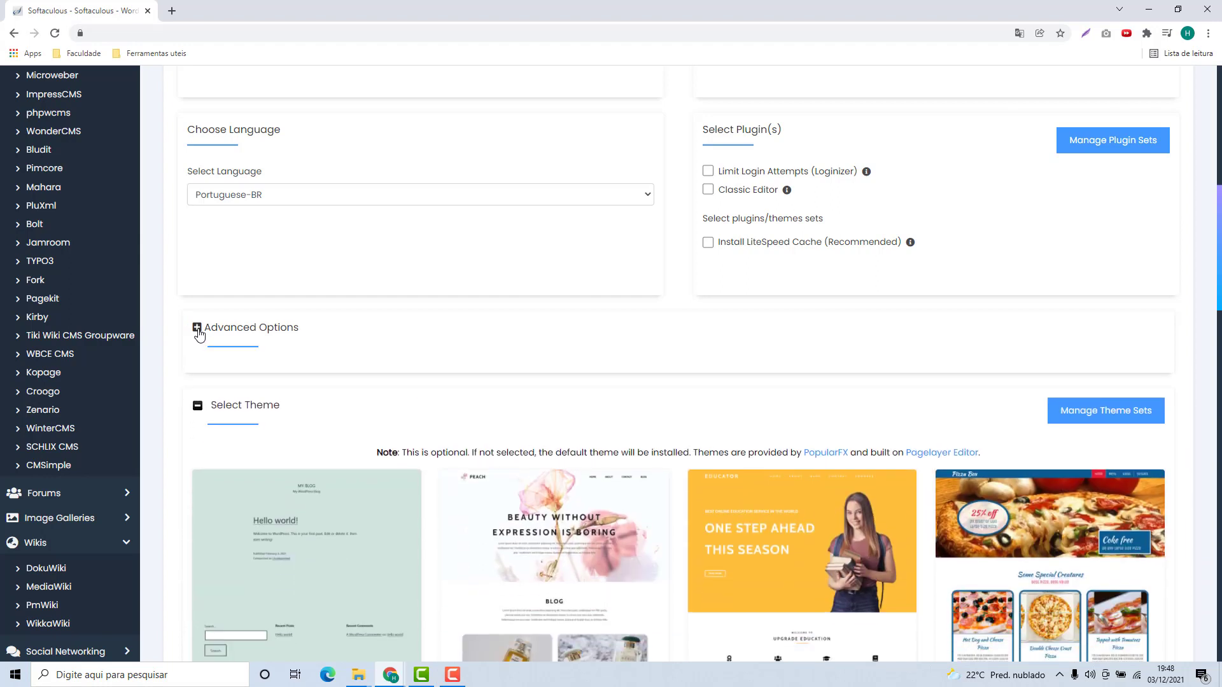
pyautogui.scroll(-3, 235, 330)
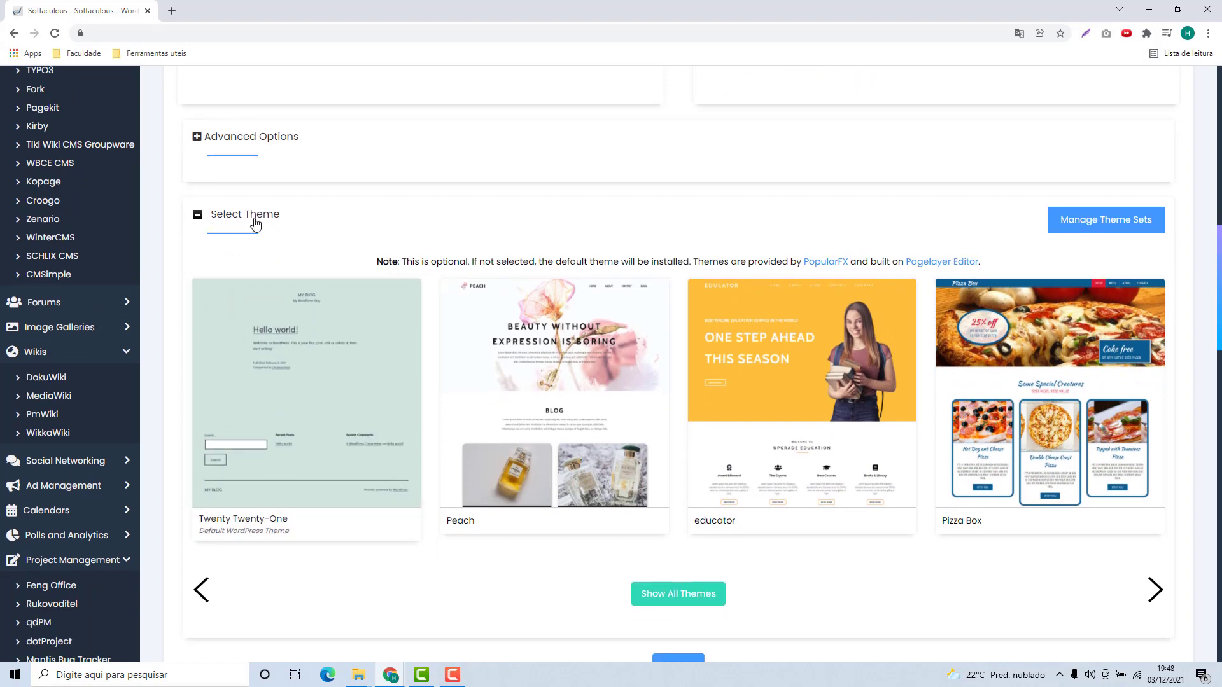
pyautogui.scroll(-1, 509, 548)
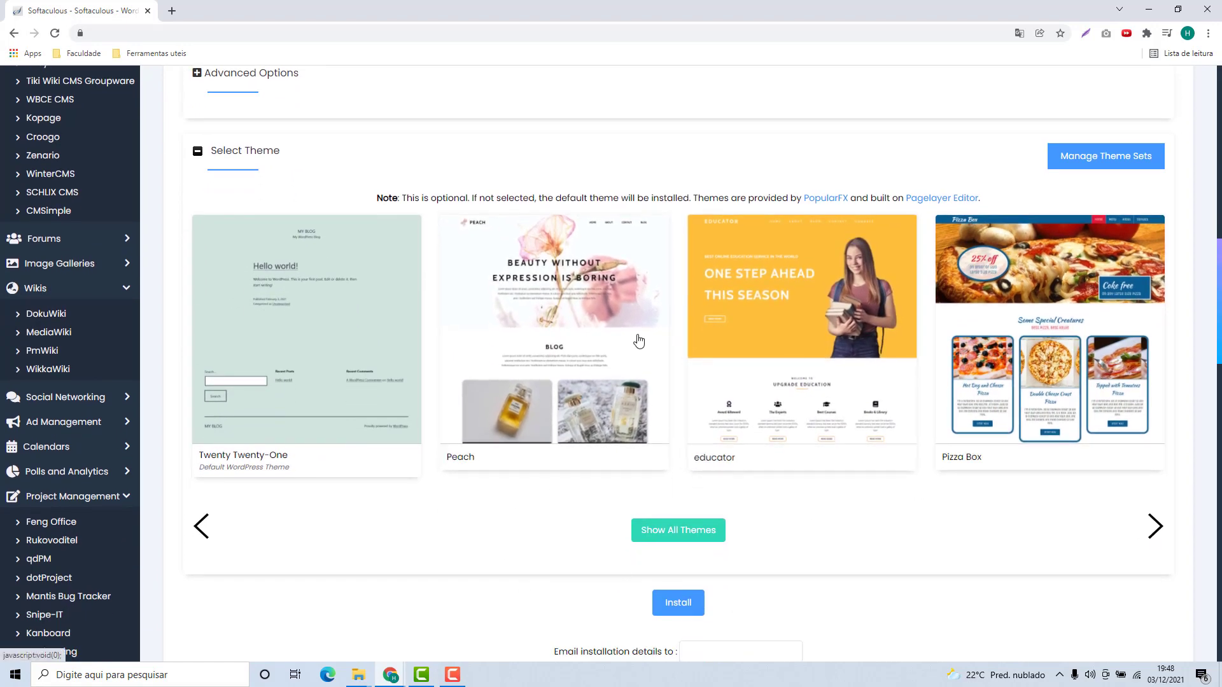
pyautogui.click(1151, 533)
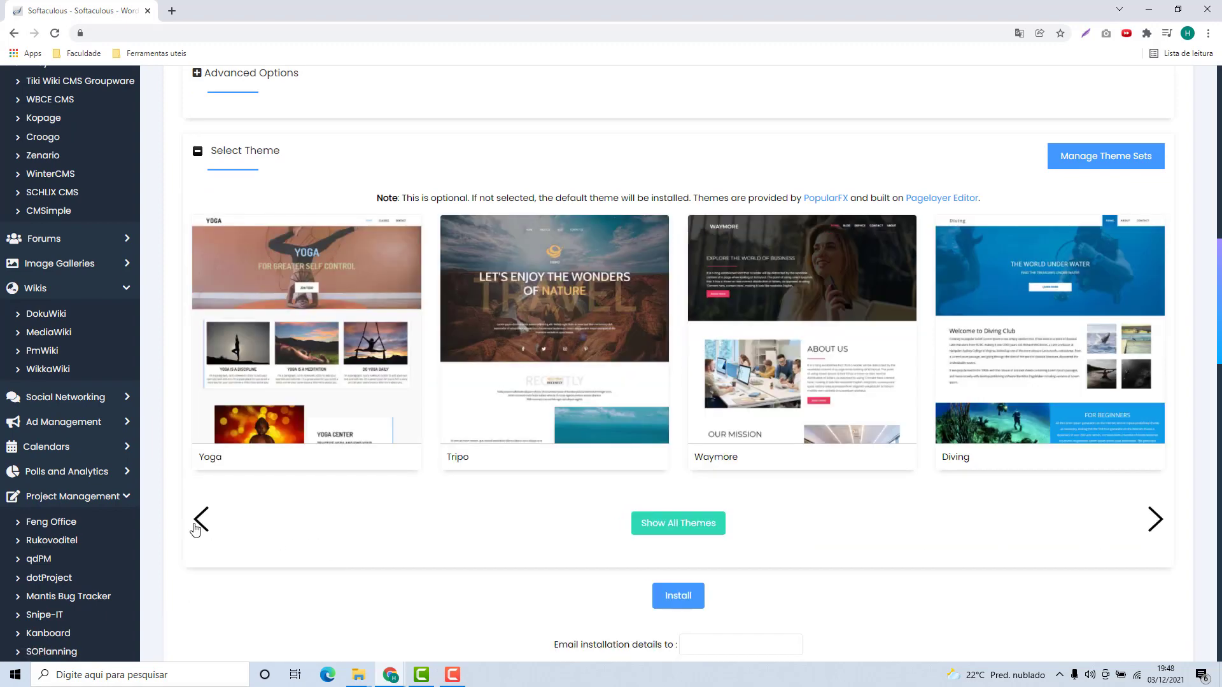
pyautogui.click(200, 523)
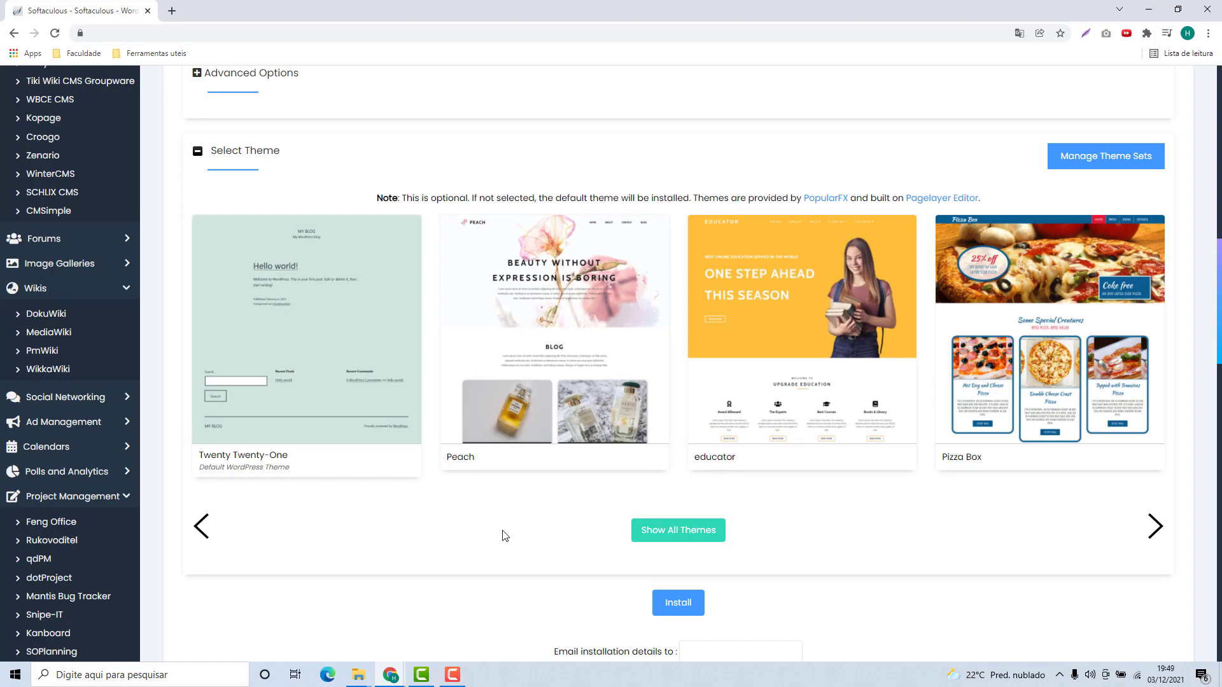
pyautogui.scroll(-1, 504, 535)
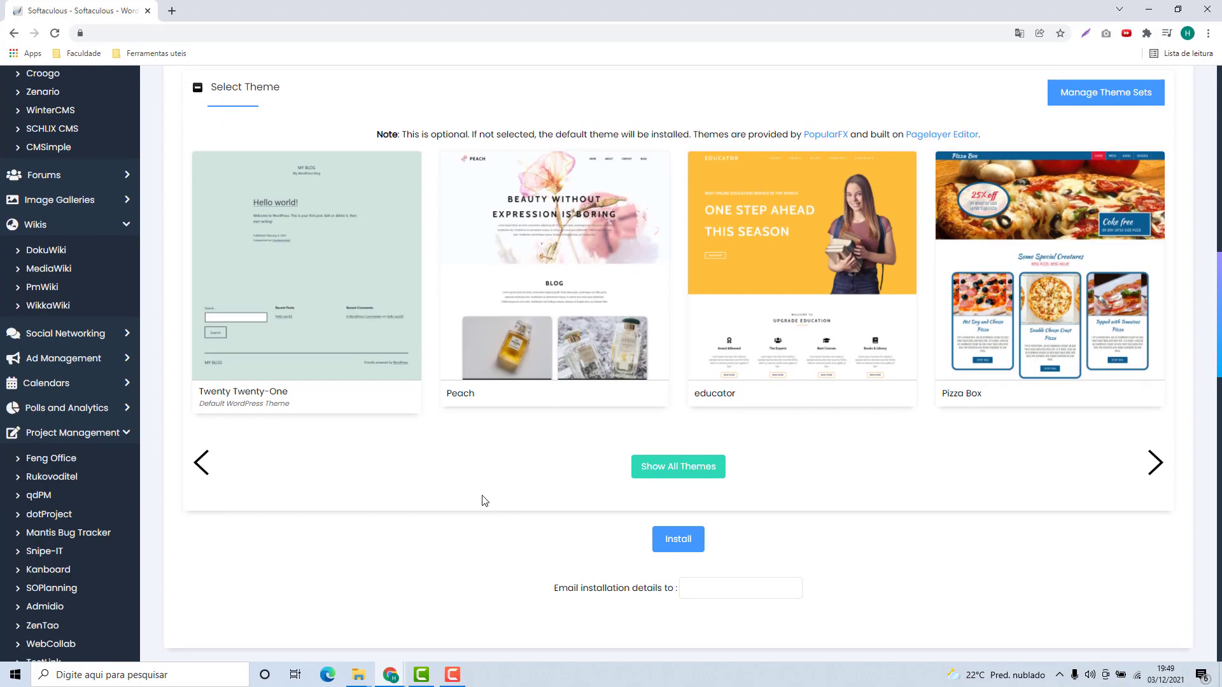
pyautogui.scroll(15, 485, 504)
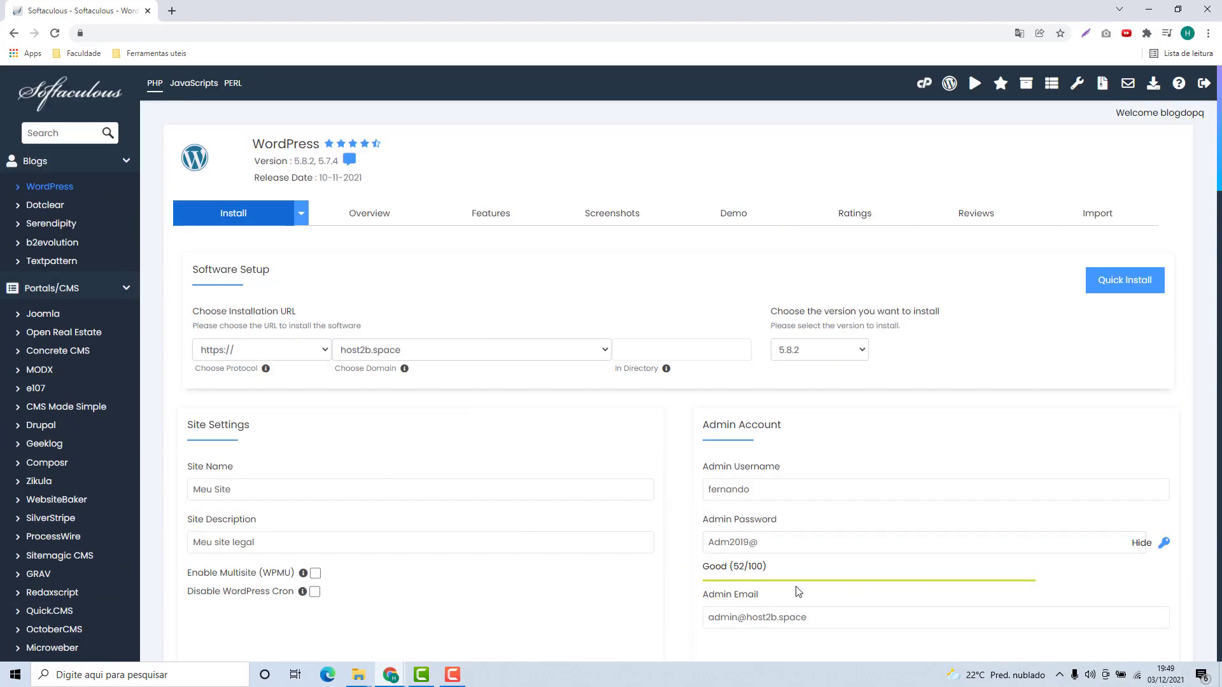
pyautogui.scroll(-15, 687, 401)
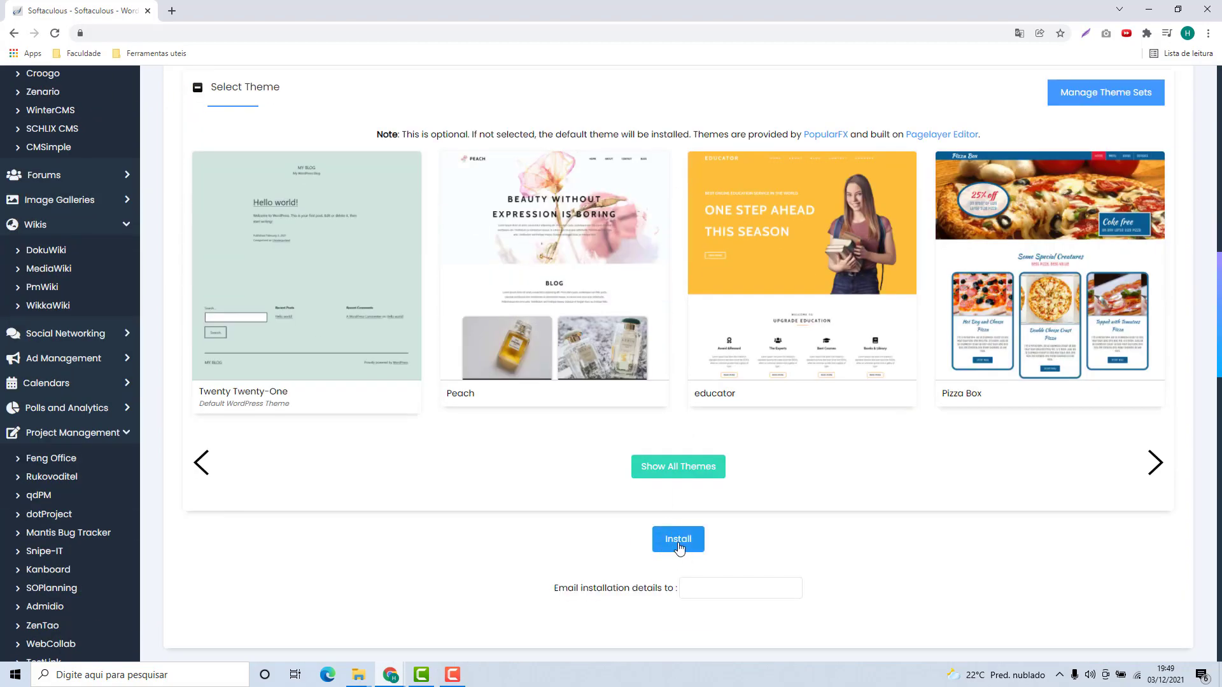
pyautogui.click(678, 541)
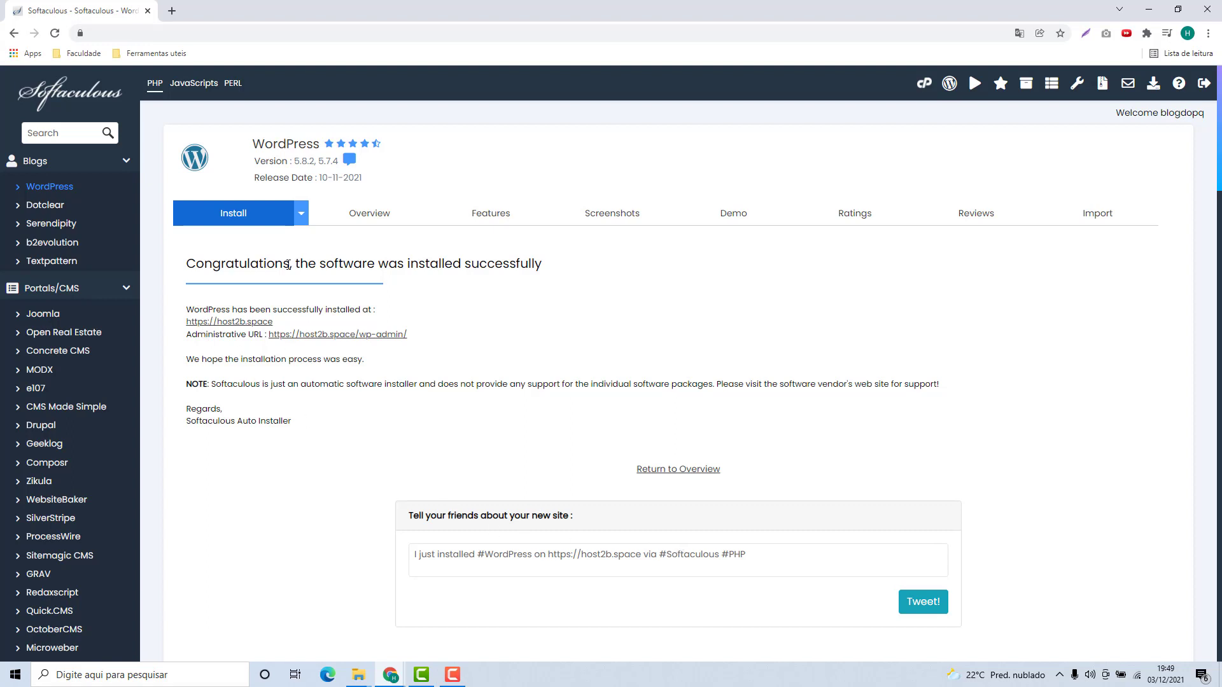
pyautogui.rightClick(219, 328)
pyautogui.click(255, 335)
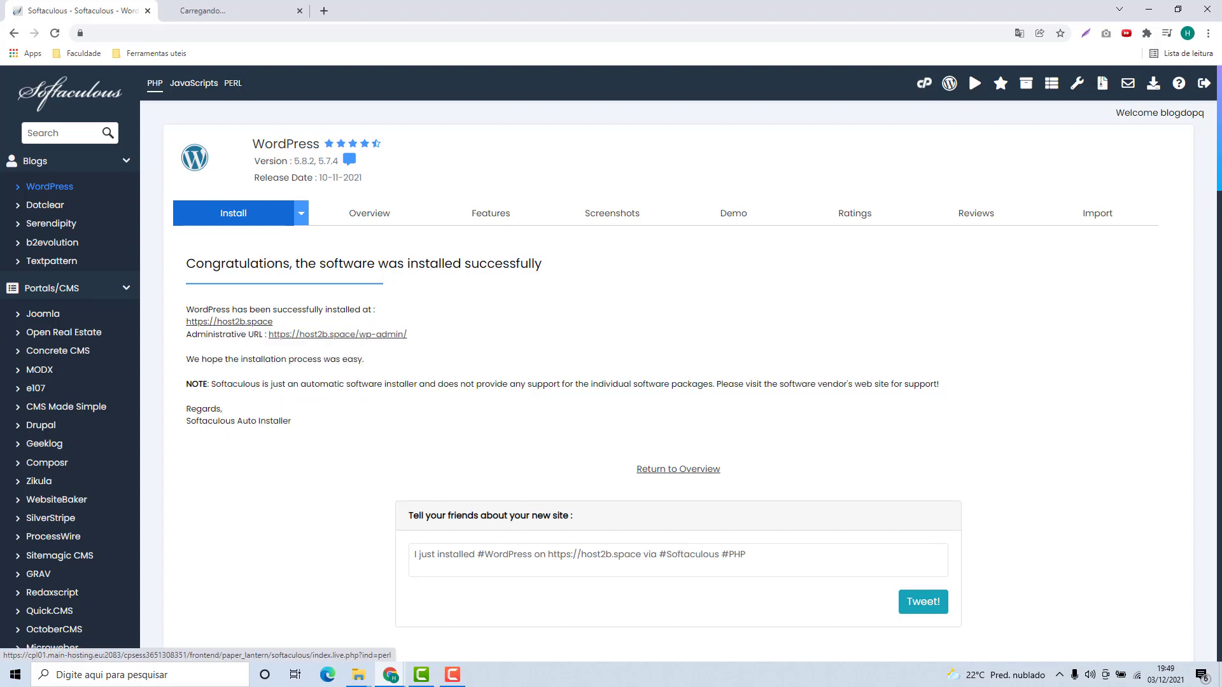
# - View the new 'Meu Site' homepage tab and scroll over its Hello world! post
pyautogui.click(222, 12)
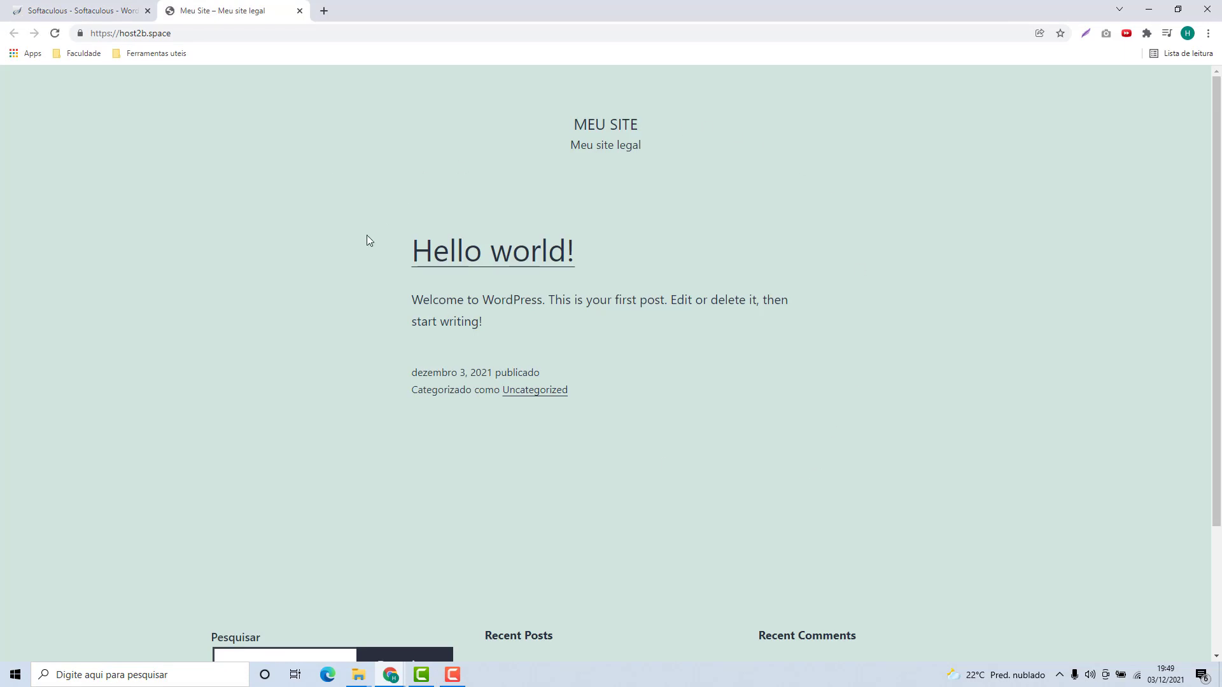
pyautogui.scroll(-3, 686, 425)
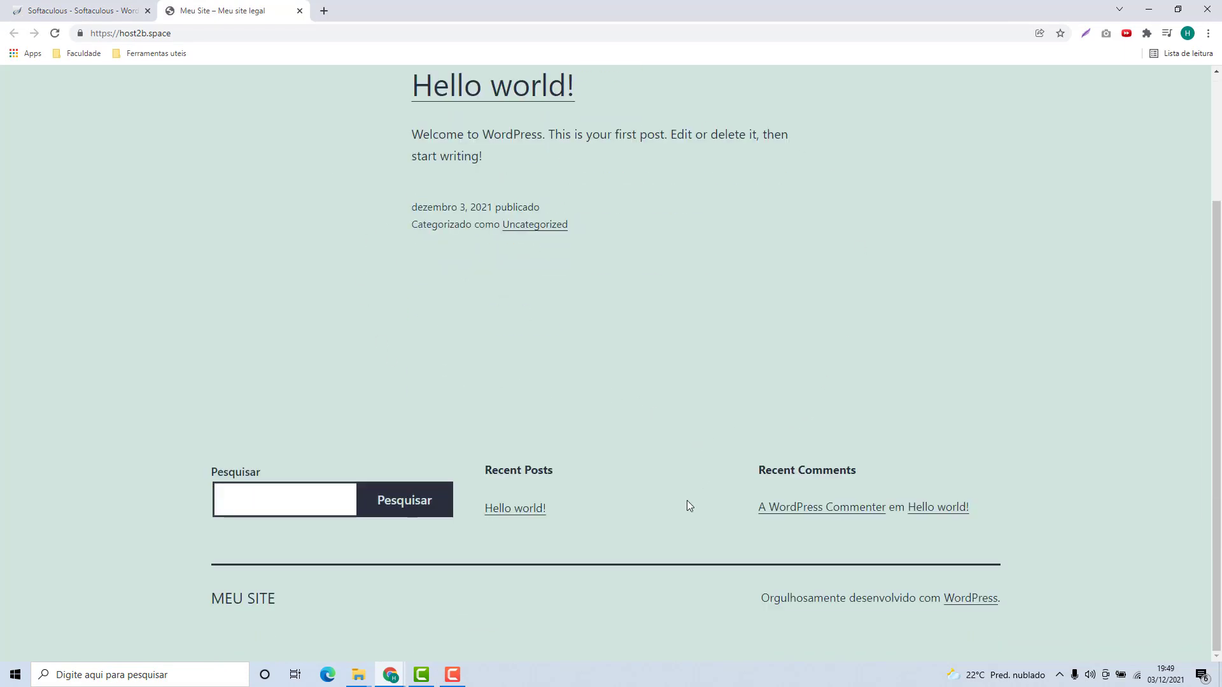
pyautogui.scroll(3, 686, 512)
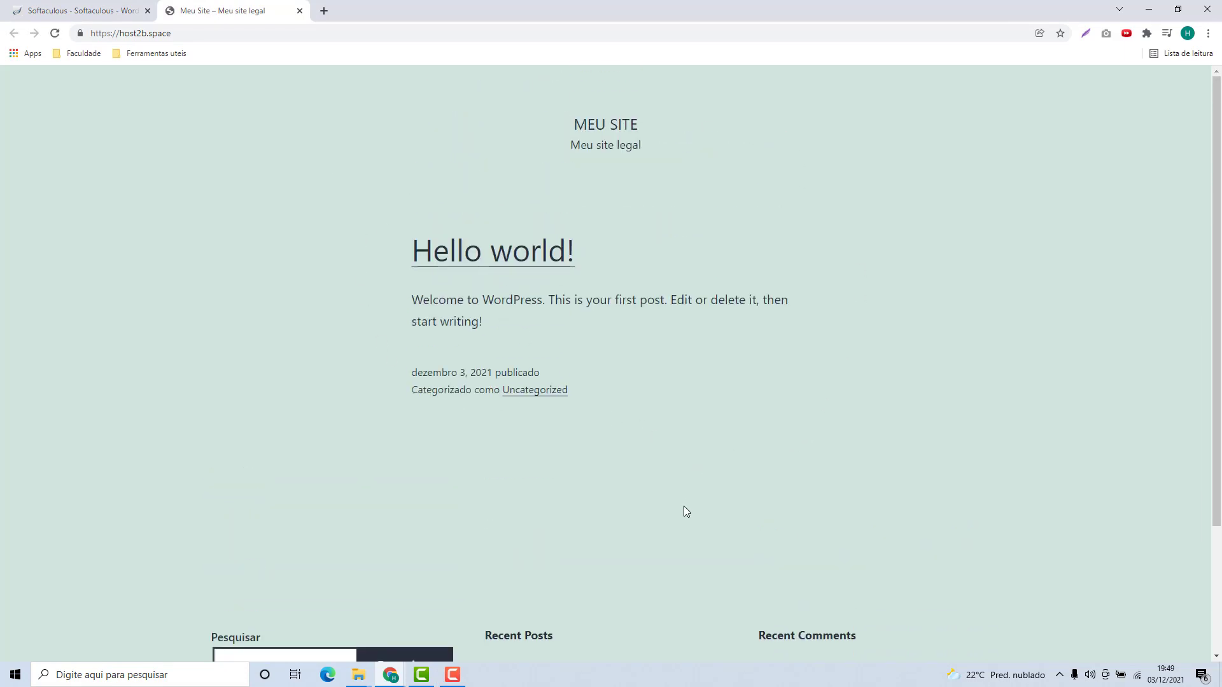